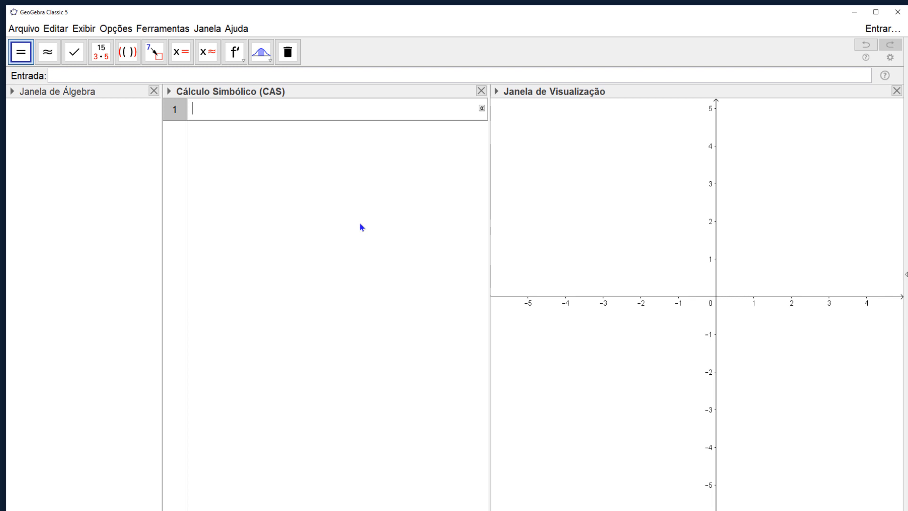
# Step: Define the function f(x):=5x^2+a*x+b in the first CAS row
pyautogui.write('f(x)')
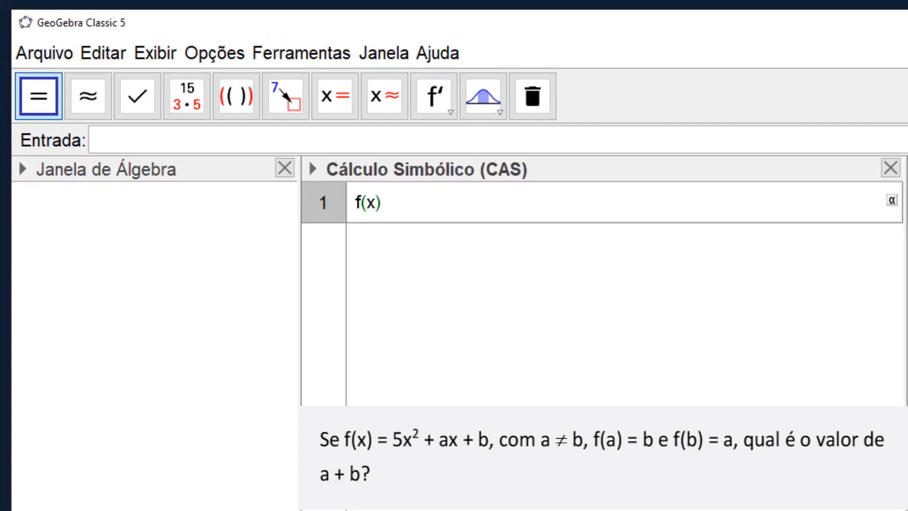
pyautogui.write(':=5x^2')
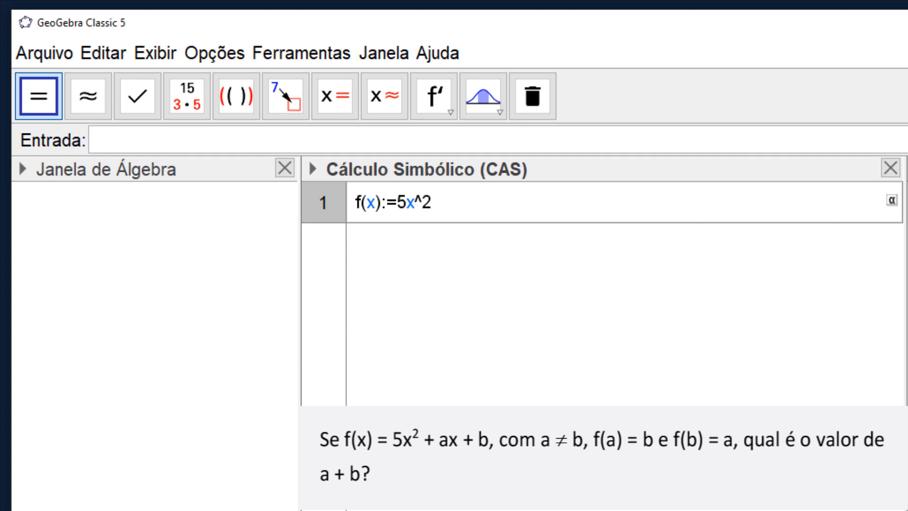
pyautogui.write('+a*x+b')
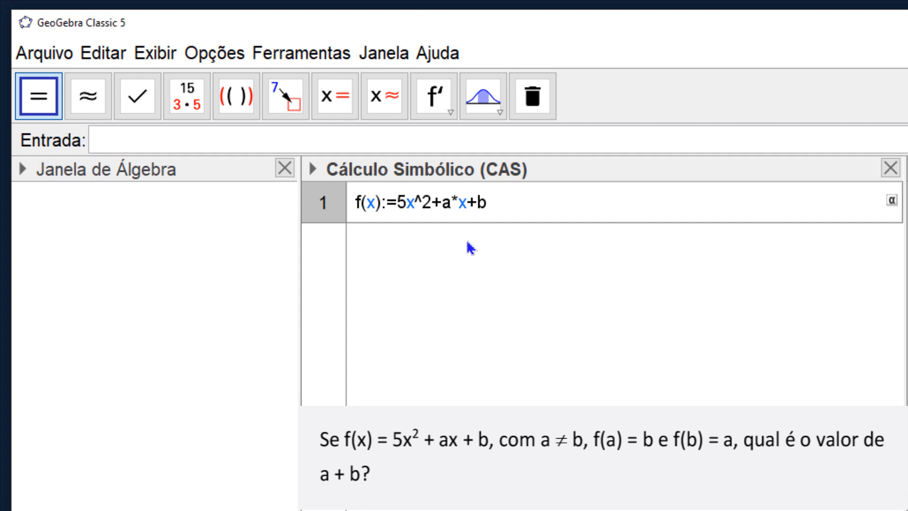
pyautogui.press('Return')
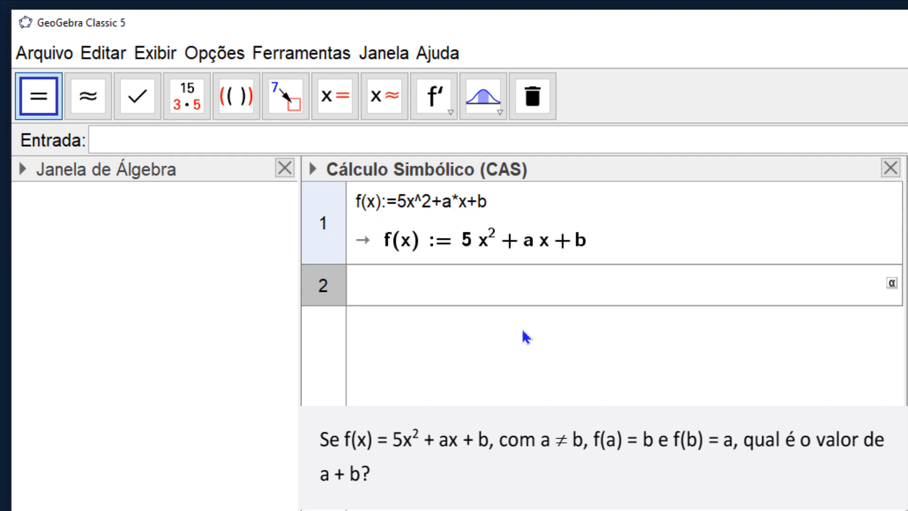
# Step: Define the equations eq1:=f(a)=b and eq2:=f(b)=a in the next two CAS rows
pyautogui.write('eq1:=')
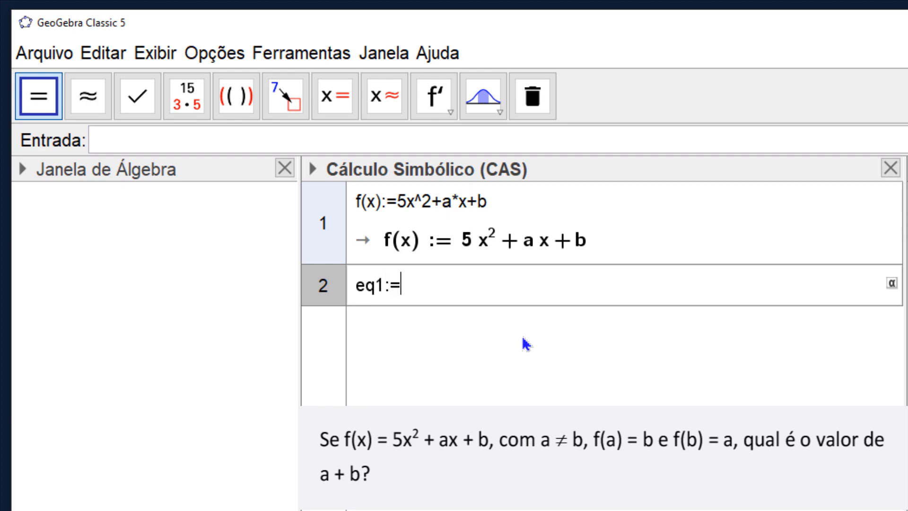
pyautogui.write('f(a)=b')
pyautogui.press('Return')
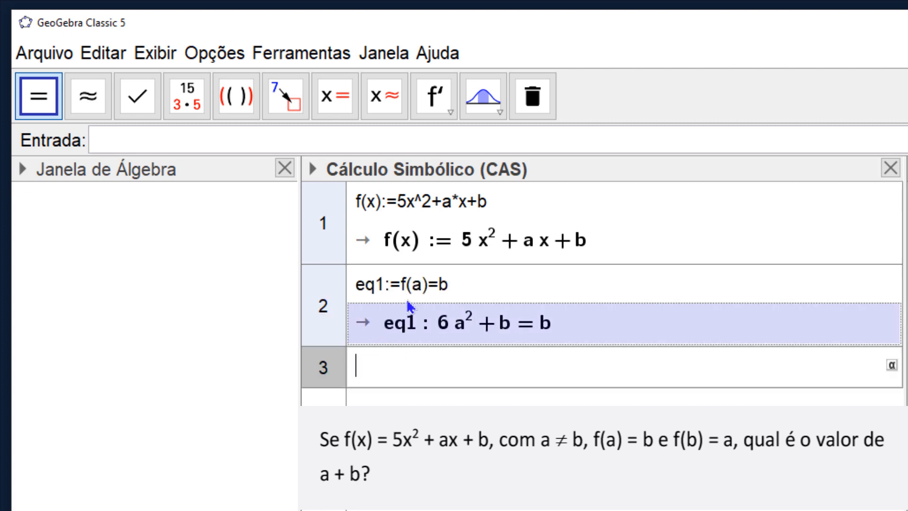
pyautogui.write('e')
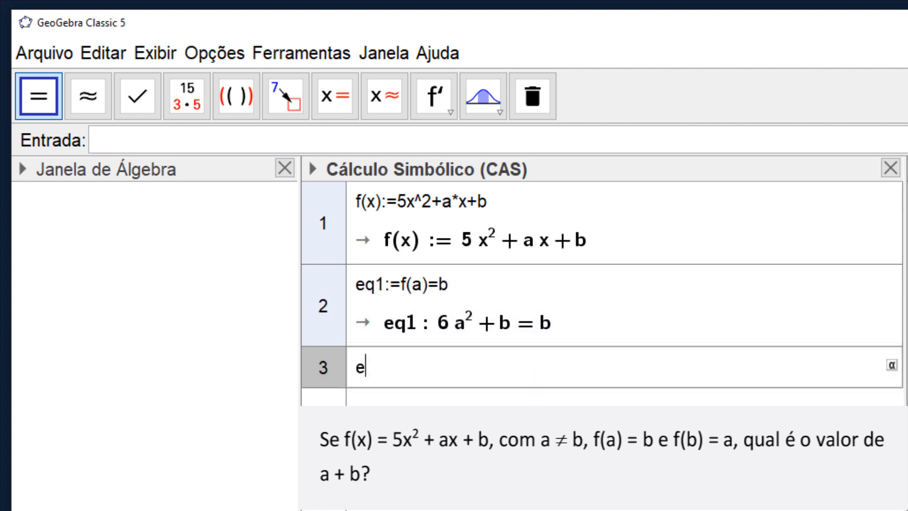
pyautogui.write('q2:=f(b)=a')
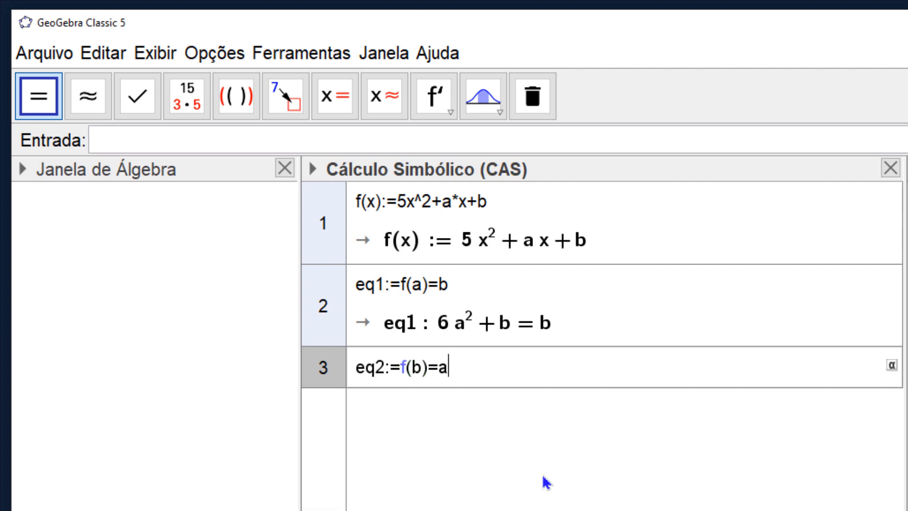
pyautogui.press('Return')
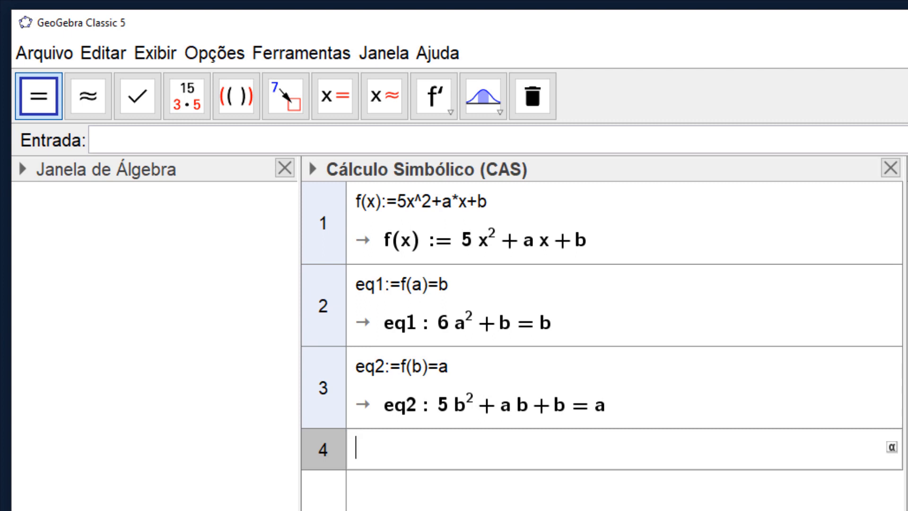
# Step: Solve the system of both equations for a and b in CAS row 4 with S:=Soluções({eq1,eq2}, {a,b})
pyautogui.write('S:=Solui')
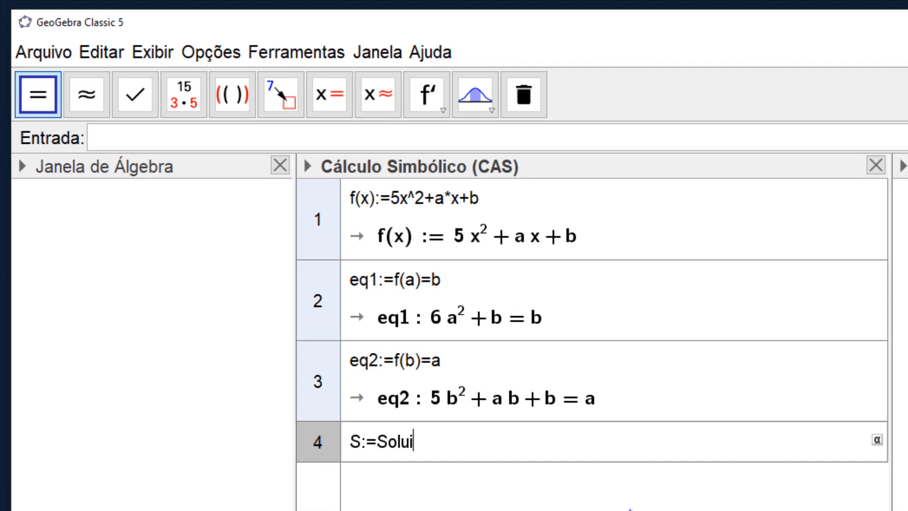
pyautogui.press('BackSpace')
pyautogui.write('ç')
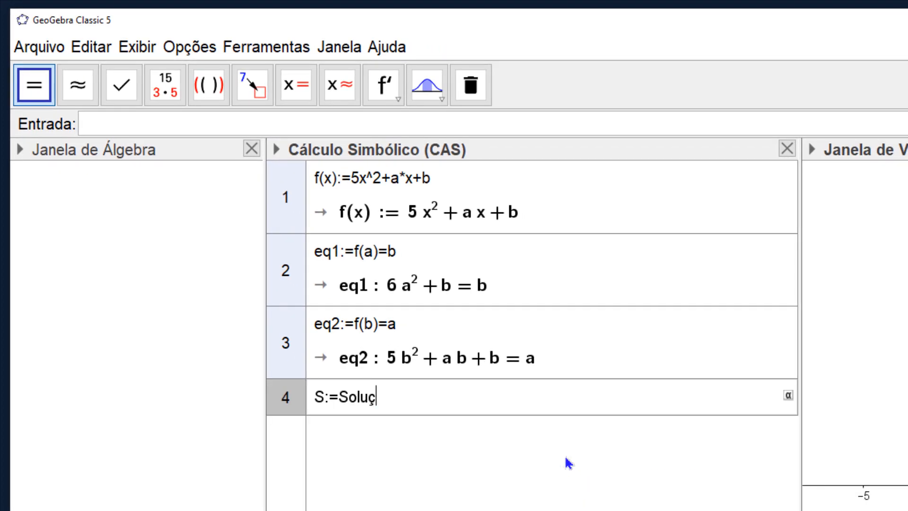
pyautogui.click(641, 466)
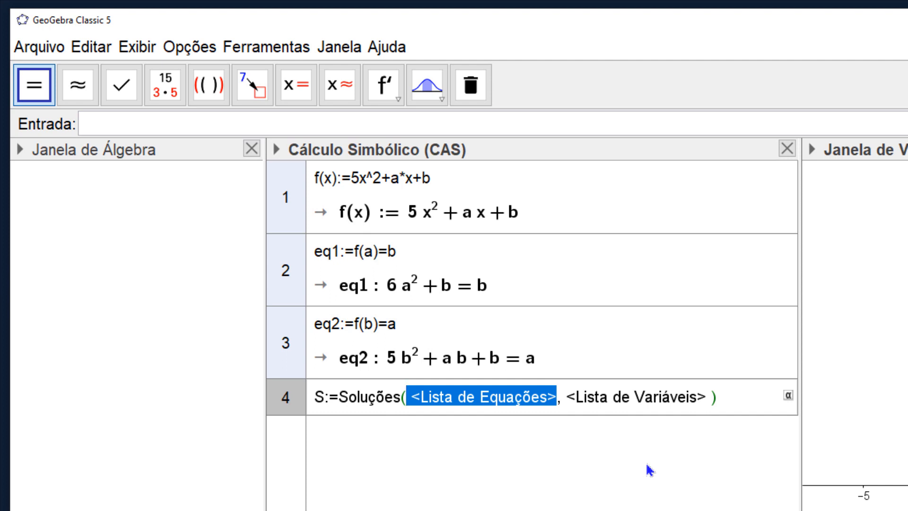
pyautogui.write('{')
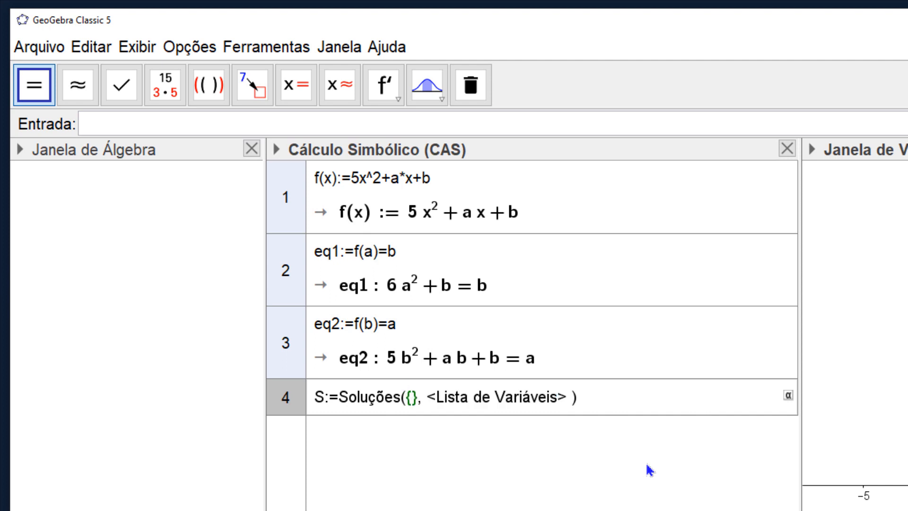
pyautogui.write('eq')
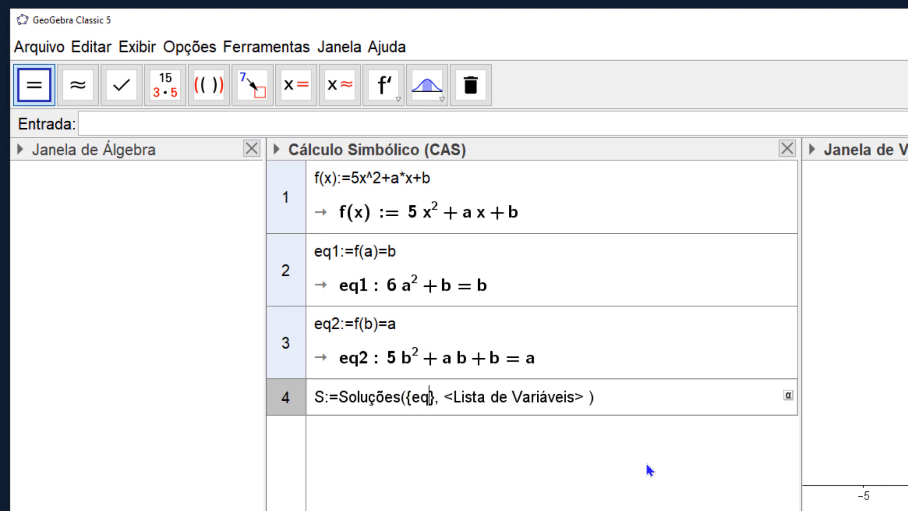
pyautogui.write('1,eq2')
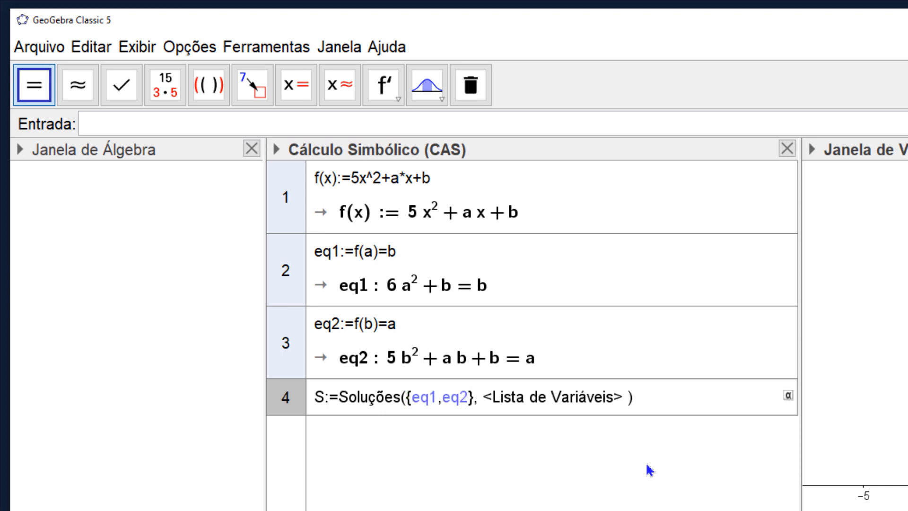
pyautogui.press('Tab')
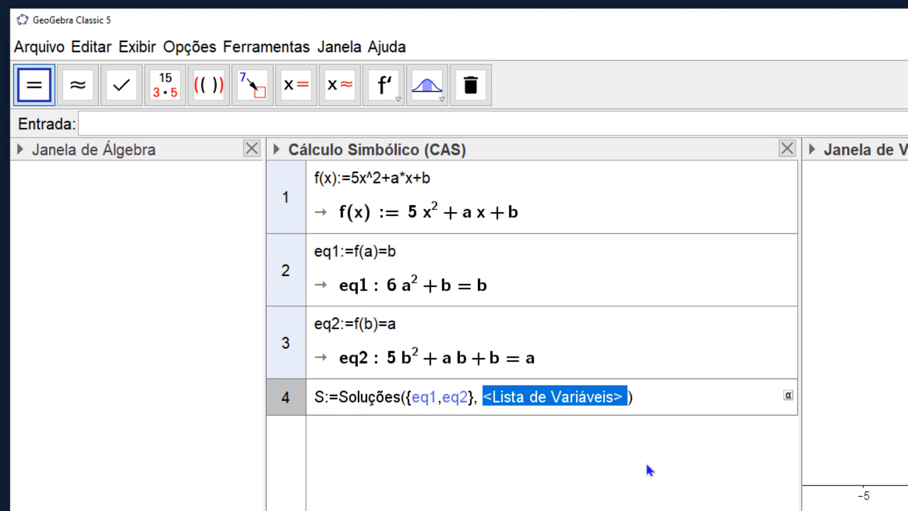
pyautogui.write('{}')
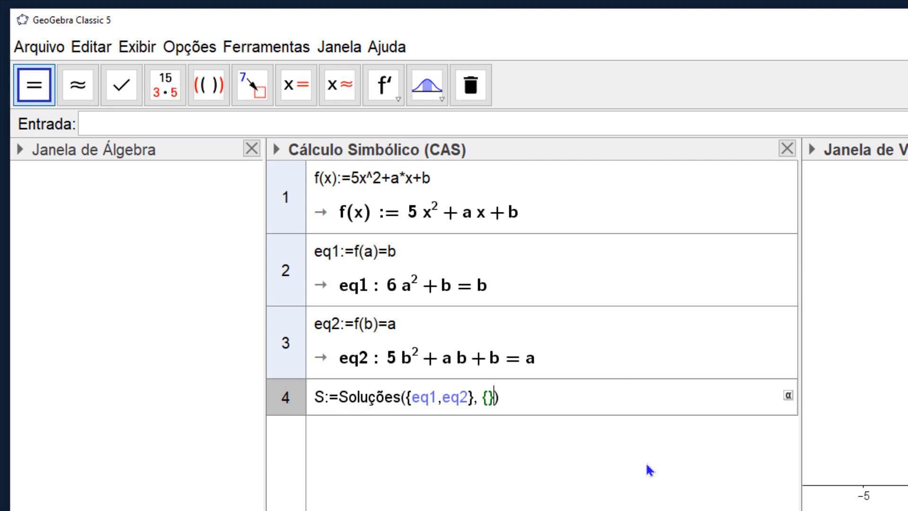
pyautogui.press('Left')
pyautogui.write('a,b')
pyautogui.press('Right')
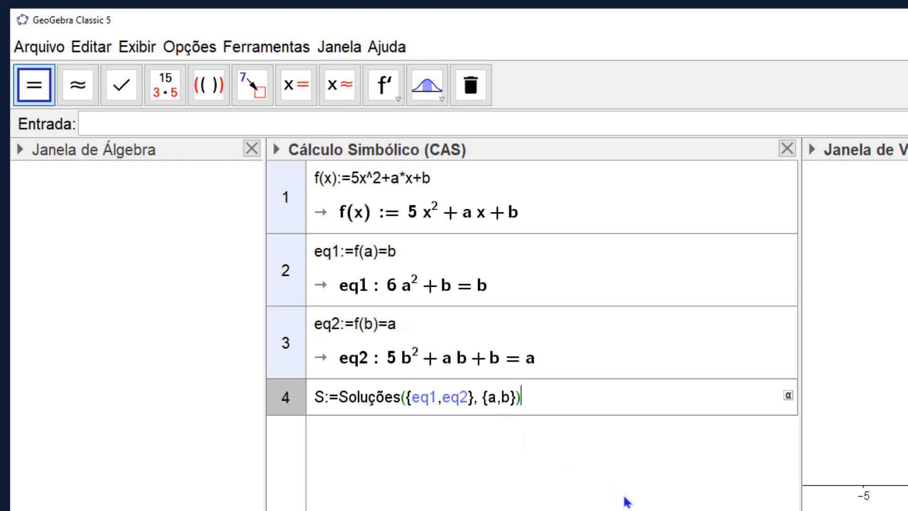
pyautogui.press('Return')
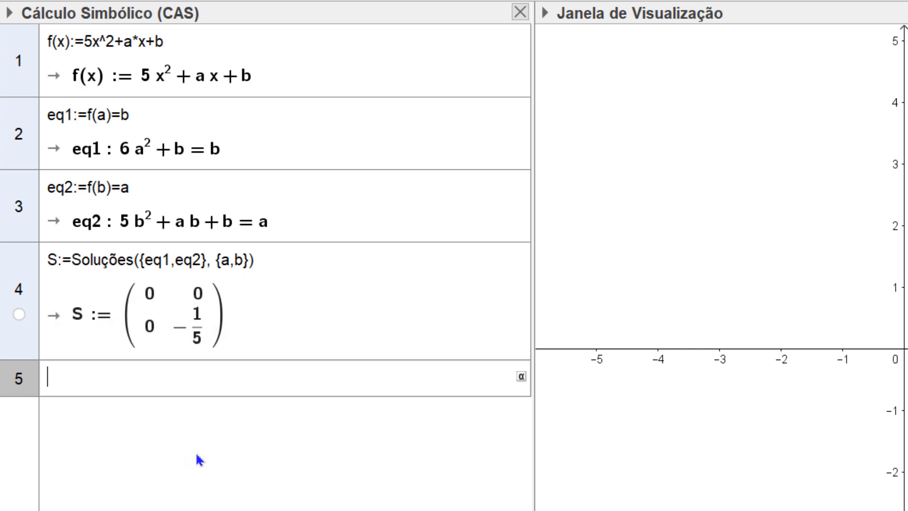
# Step: Compute the sum of the second solution pair in CAS row 5 with Soma(S(2))
pyautogui.moveTo(151, 305)
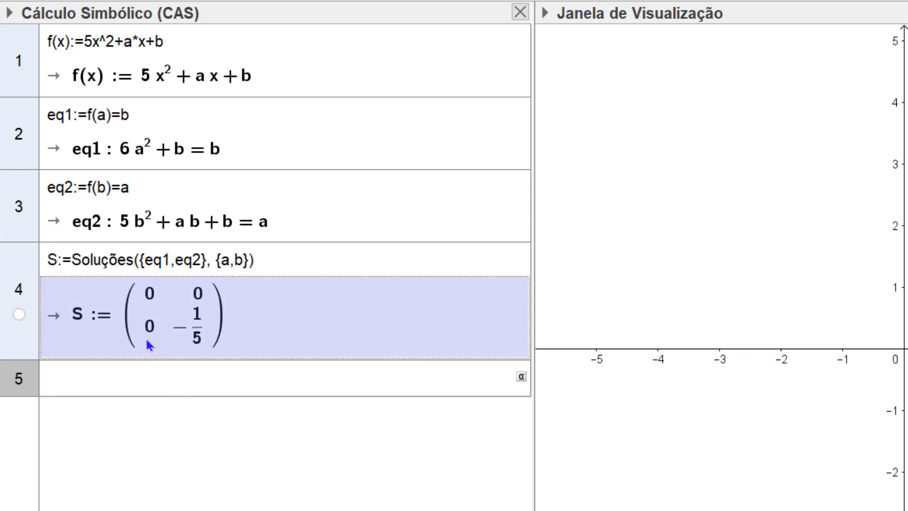
pyautogui.moveTo(149, 346)
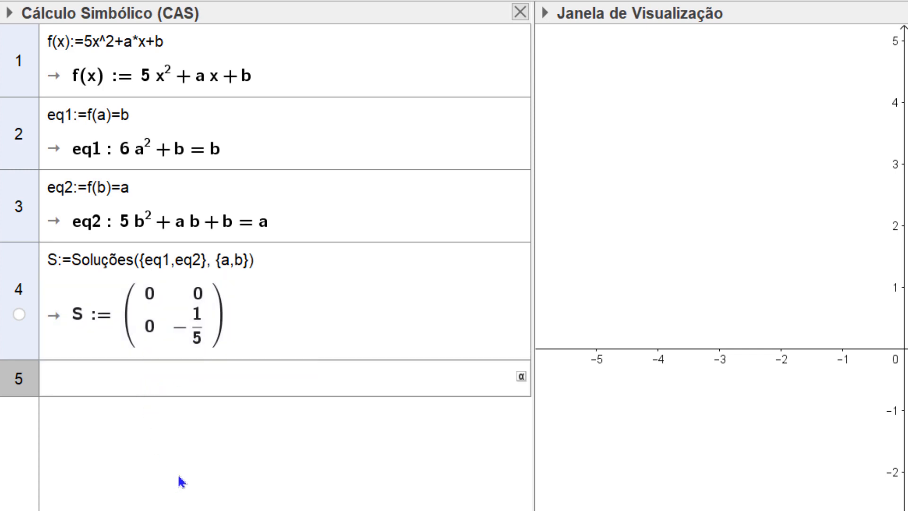
pyautogui.write('Soma(S')
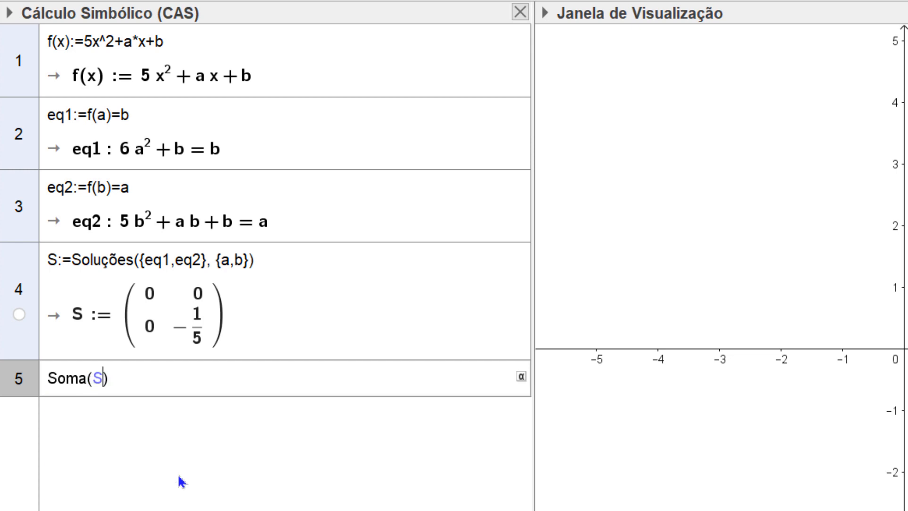
pyautogui.write('(2')
pyautogui.moveTo(213, 323)
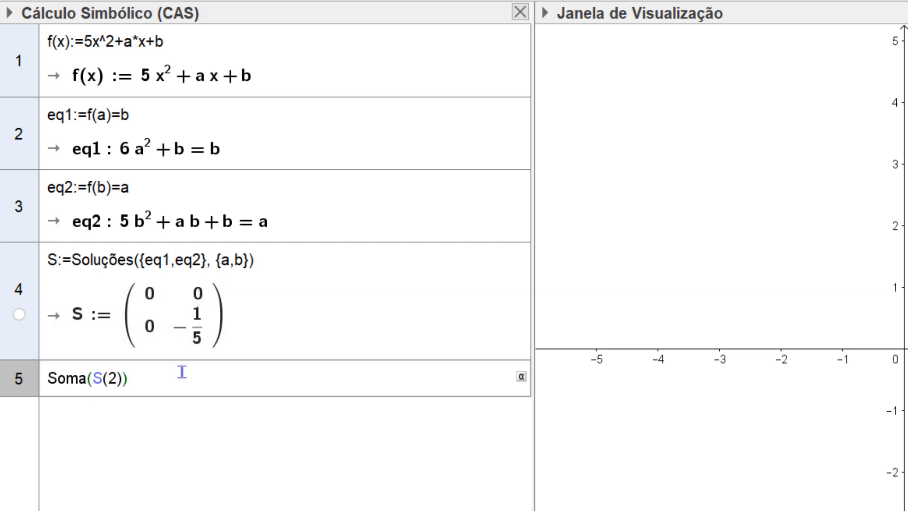
pyautogui.press('End')
pyautogui.press('Return')
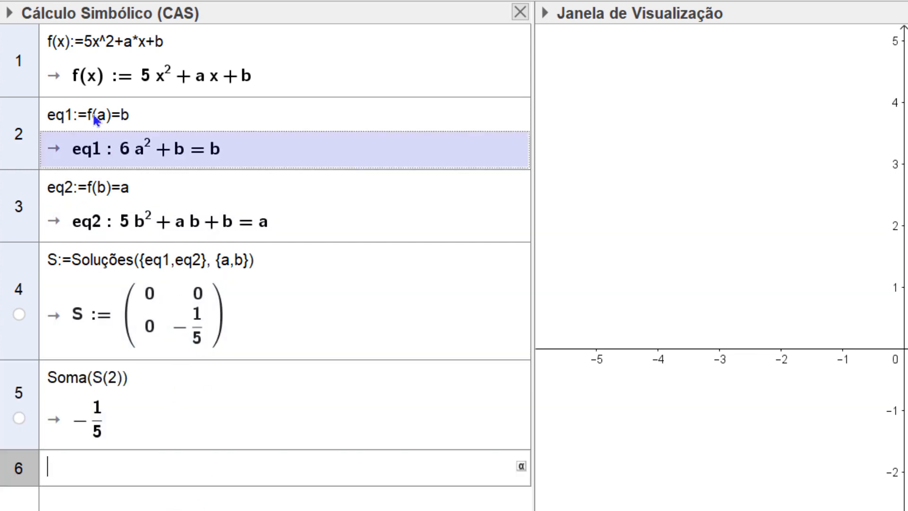
# Step: Change the function definition in row 1 to f(x):=2x^2+a*x+2b and re-evaluate it
pyautogui.click(91, 42)
pyautogui.moveTo(92, 42); pyautogui.dragTo(84, 43)
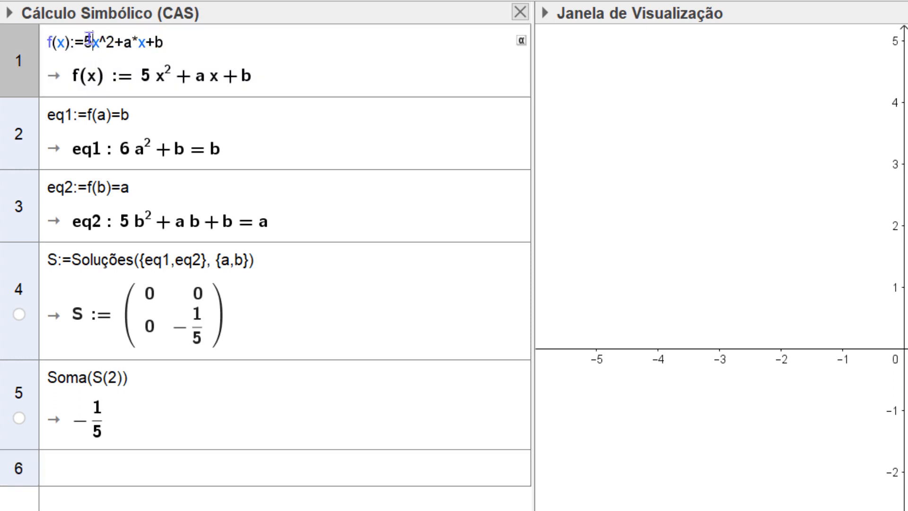
pyautogui.write('2')
pyautogui.click(157, 43)
pyautogui.write('2')
pyautogui.press('Return')
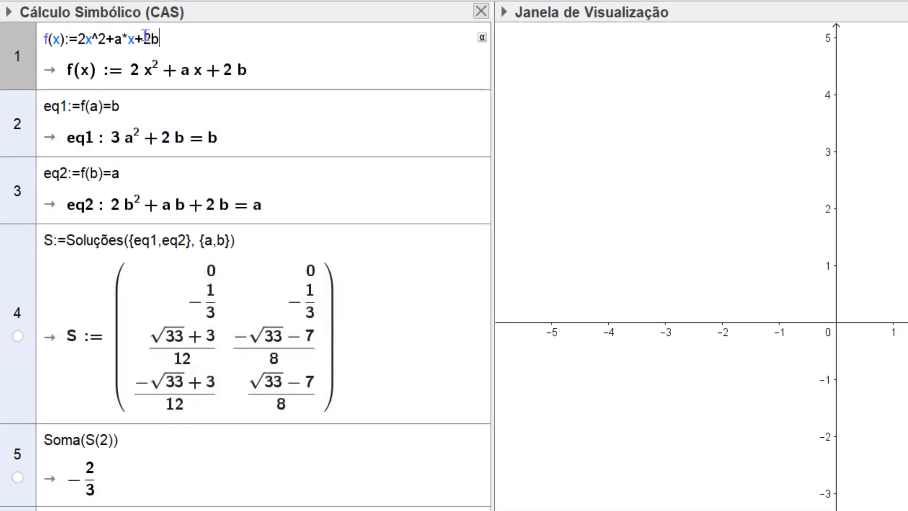
# Step: Set the coefficient of b in the function definition to 3 and re-evaluate the row
pyautogui.doubleClick(146, 38)
pyautogui.write('3')
pyautogui.press('Return')
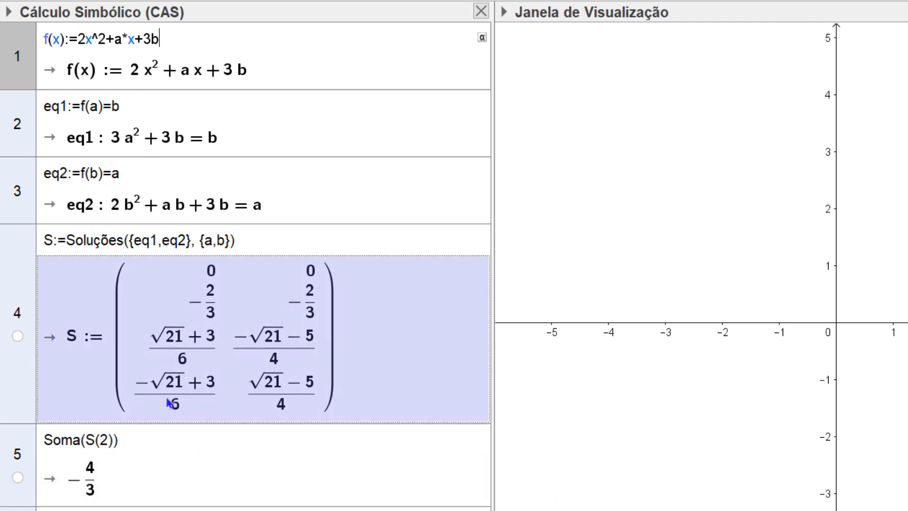
# Step: Change the sum in row 5 to use the fourth solution pair, Soma(S(4)), and evaluate it
pyautogui.click(106, 440)
pyautogui.doubleClick(106, 441)
pyautogui.write('4')
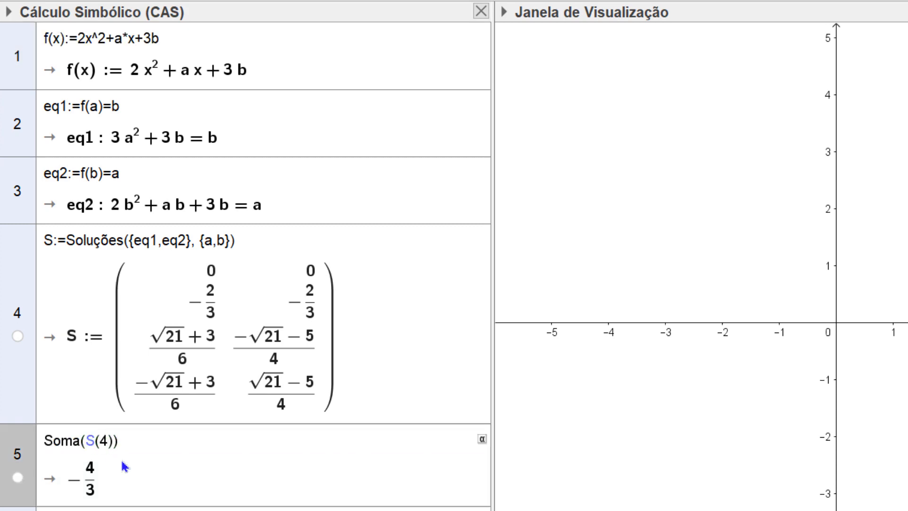
pyautogui.press('Return')
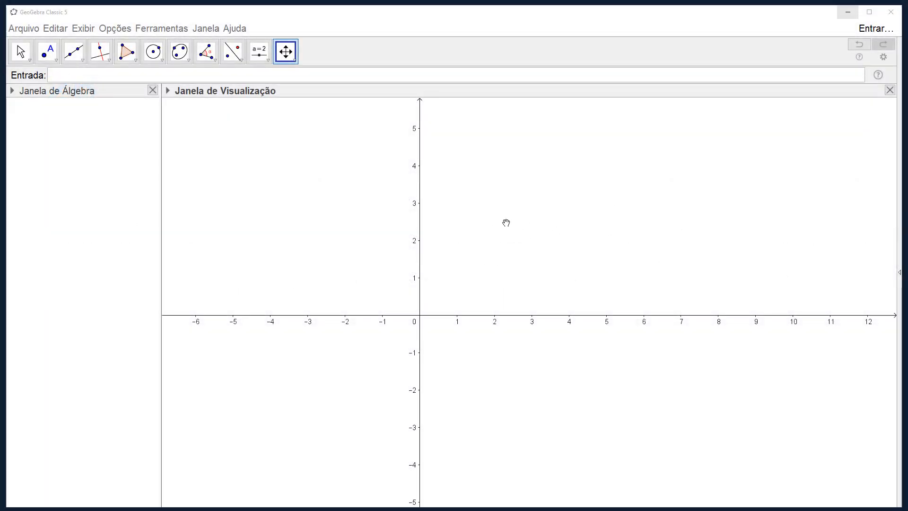
# Step: In the graphics view preferences, limit the x-axis to its positive direction only and hide the y-axis
pyautogui.click(290, 52)
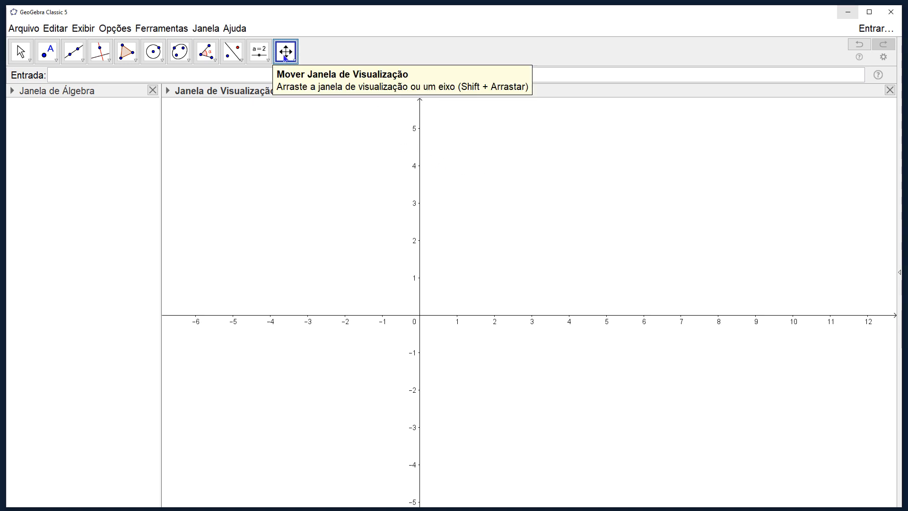
pyautogui.rightClick(503, 214)
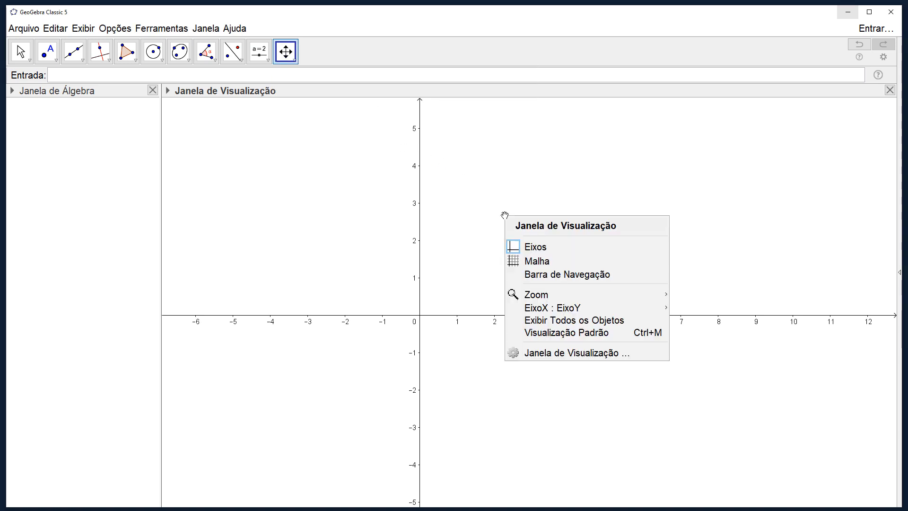
pyautogui.click(558, 354)
pyautogui.click(267, 131)
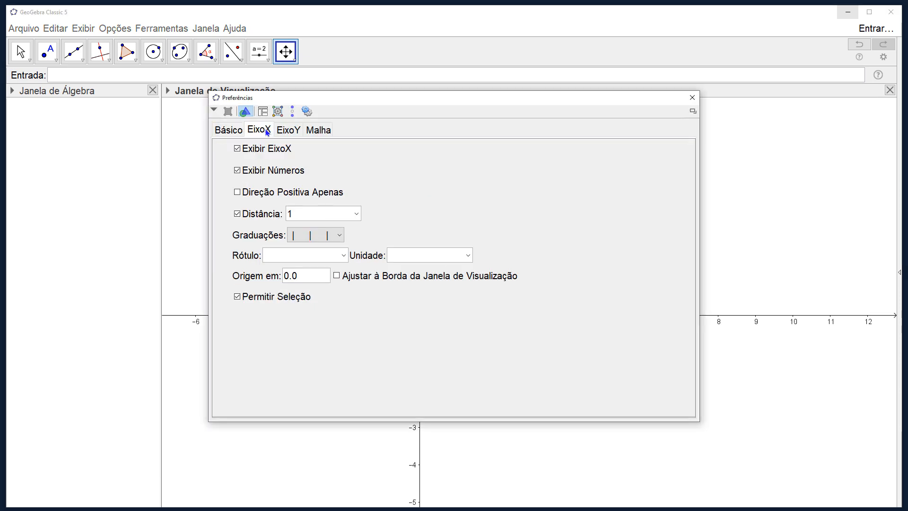
pyautogui.click(238, 192)
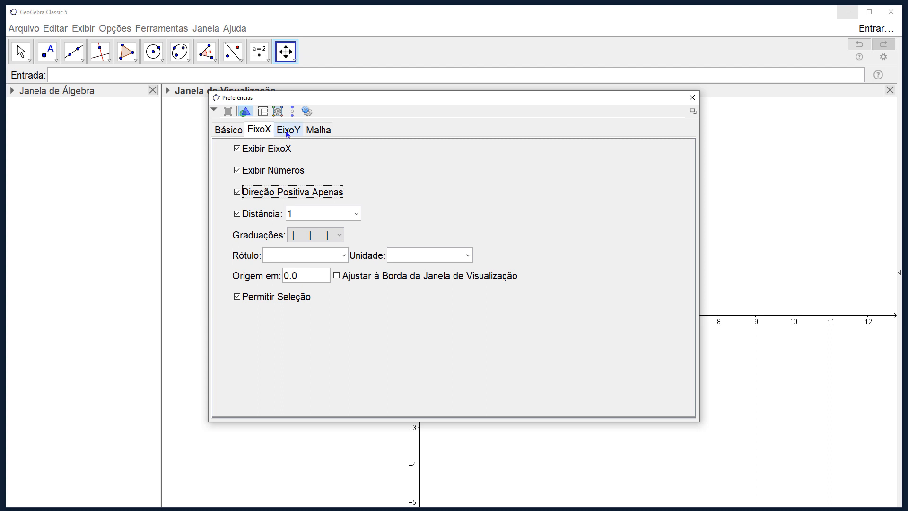
pyautogui.click(287, 134)
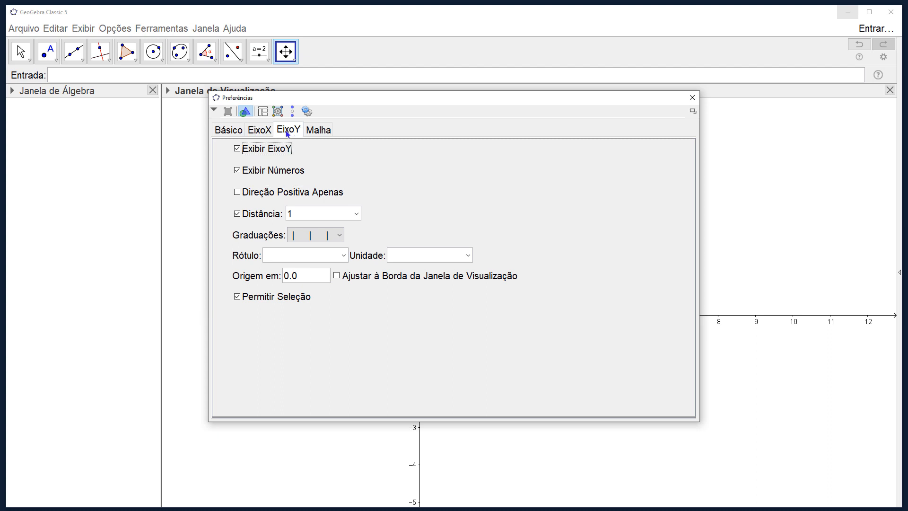
pyautogui.click(238, 149)
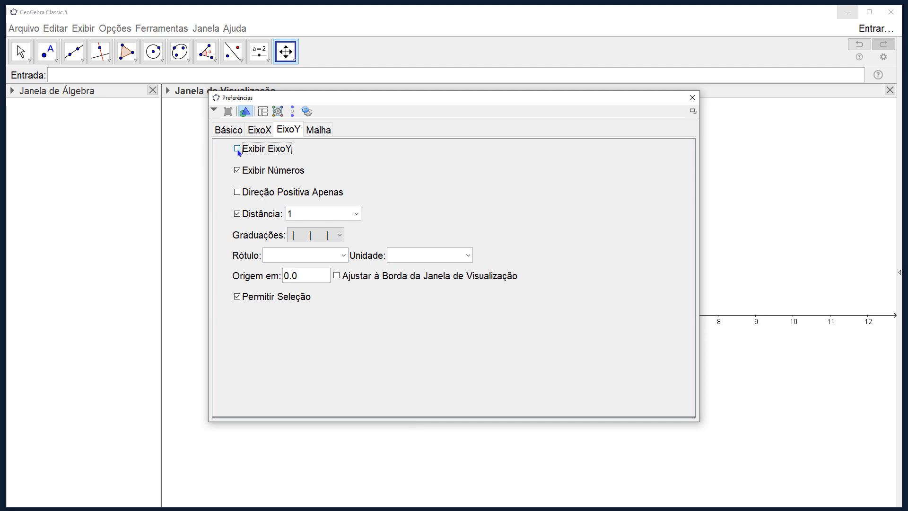
# Step: Close the preferences and display the grid in the graphics view
pyautogui.click(692, 98)
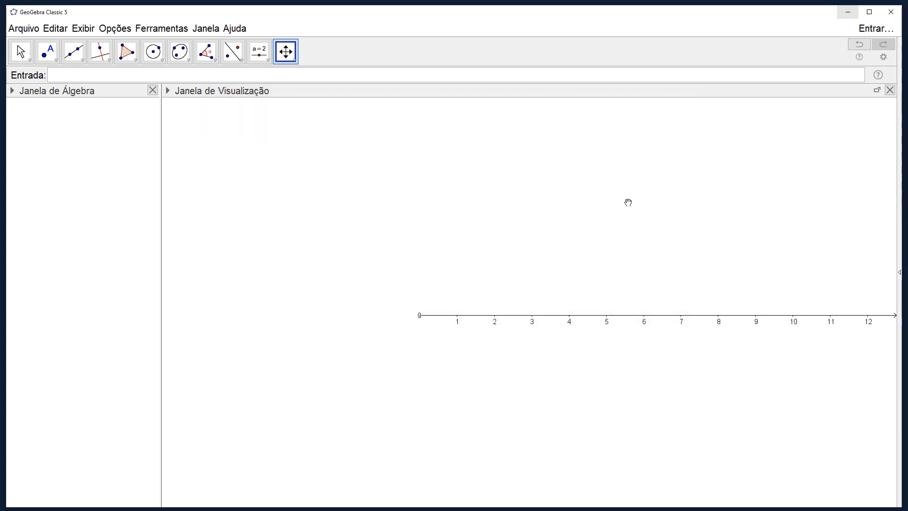
pyautogui.moveTo(629, 201); pyautogui.dragTo(416, 259)
pyautogui.scroll(-1, 415, 258)
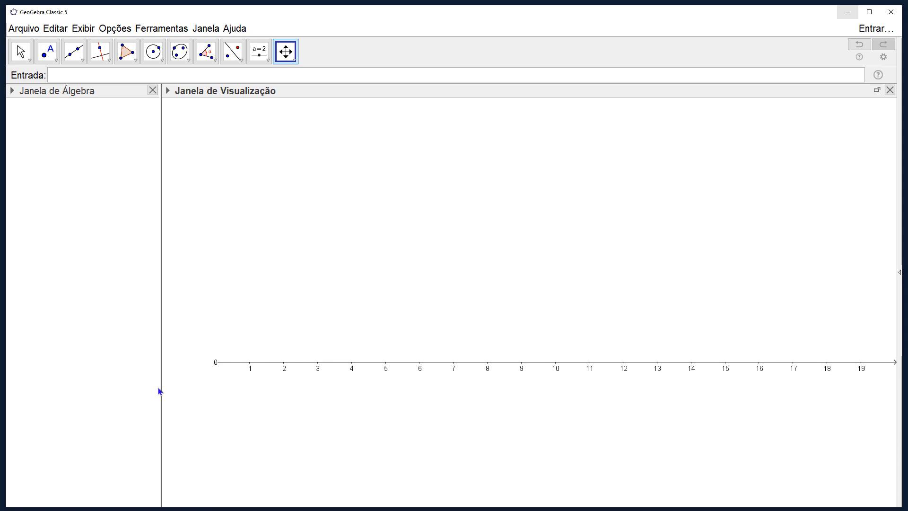
pyautogui.rightClick(430, 210)
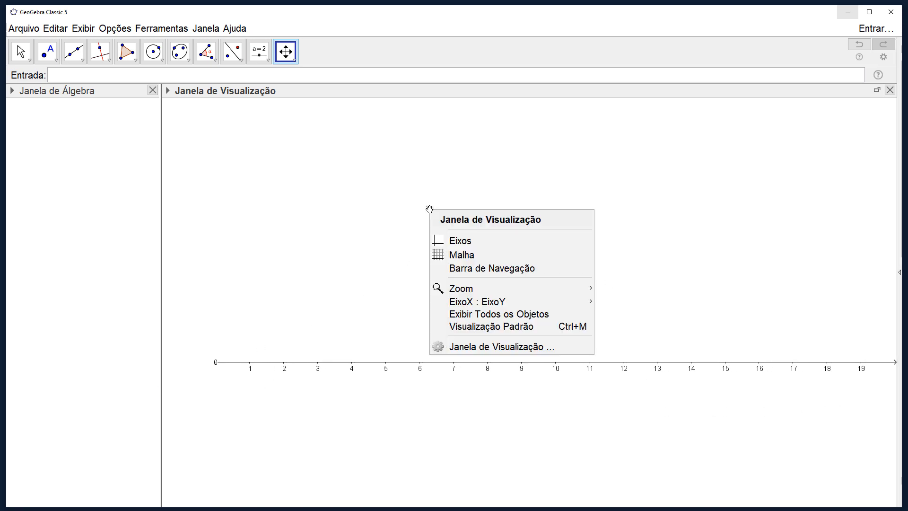
pyautogui.click(474, 259)
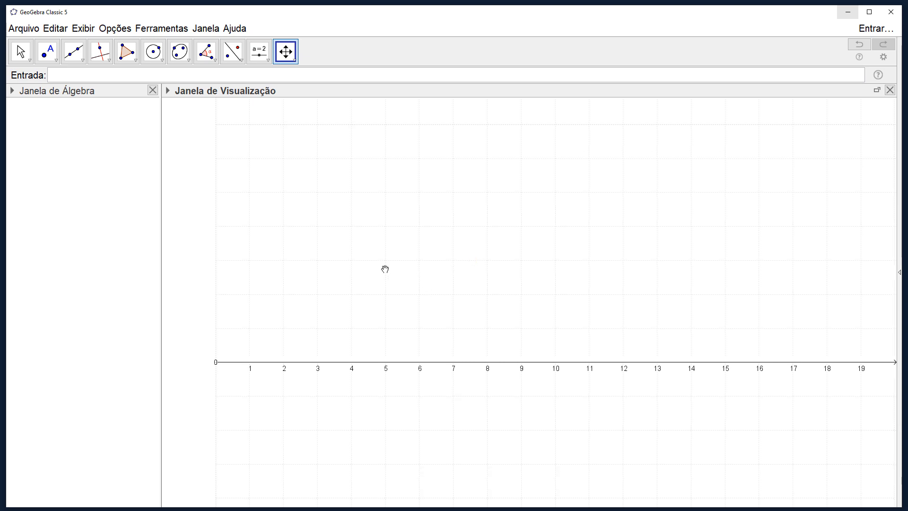
# Step: Place five points A to E on the grid at (2, 2), (3, 2), (4, 2), (5, 2) and (6, 2)
pyautogui.click(48, 53)
pyautogui.click(283, 294)
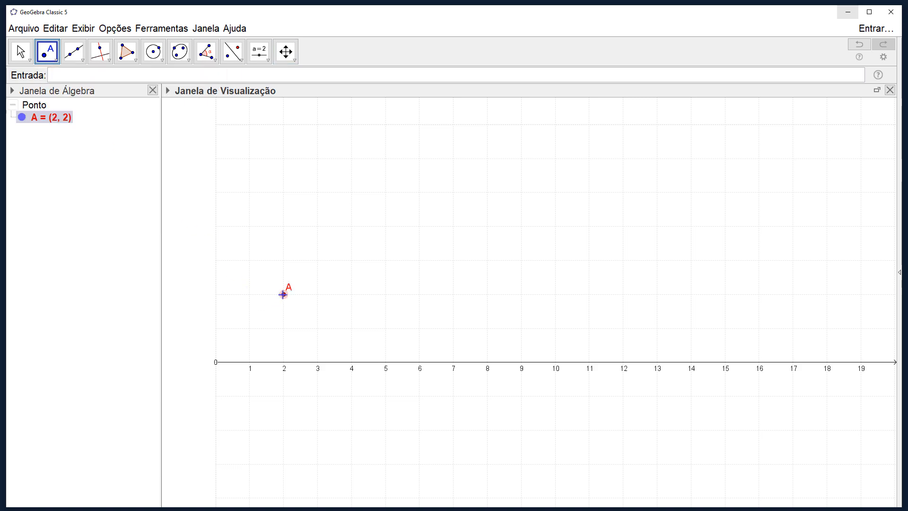
pyautogui.click(318, 296)
pyautogui.click(351, 294)
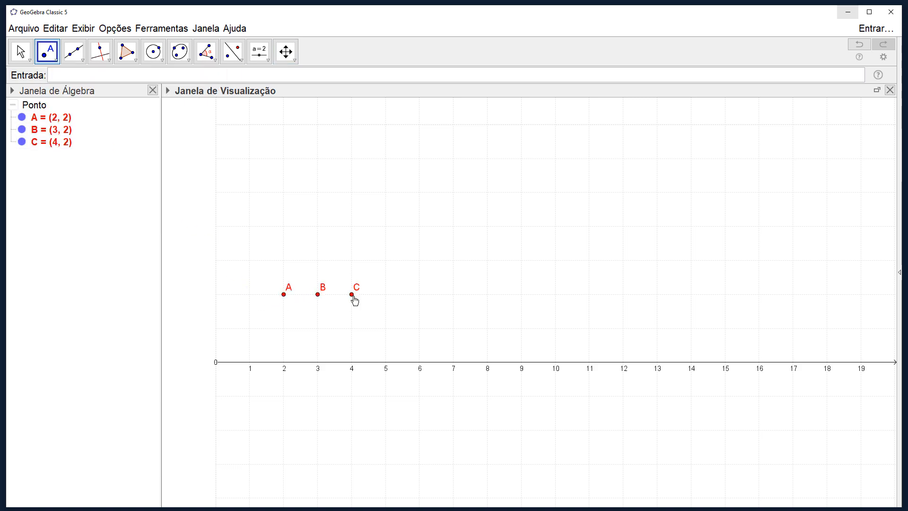
pyautogui.click(385, 295)
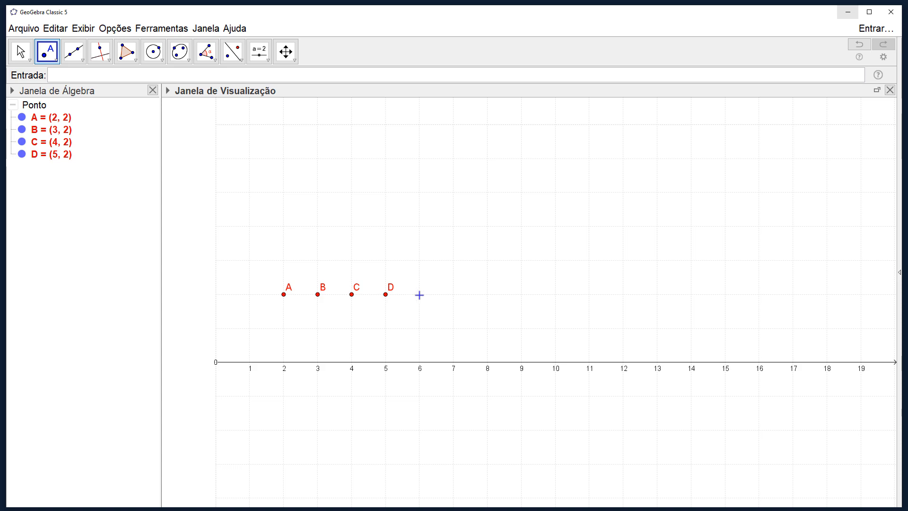
pyautogui.click(419, 294)
pyautogui.press('Escape')
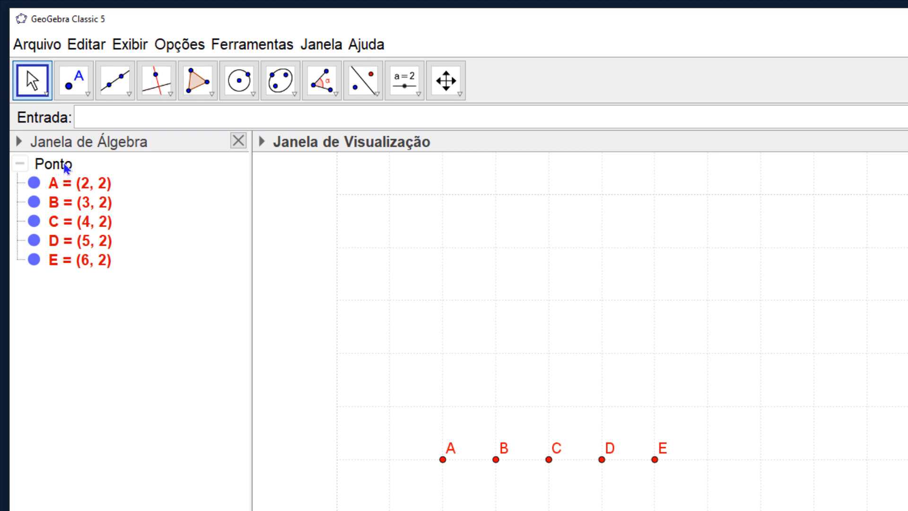
# Step: Create the list L={A, B, C, D, E} from the five points and widen the algebra view to fit it
pyautogui.click(66, 168)
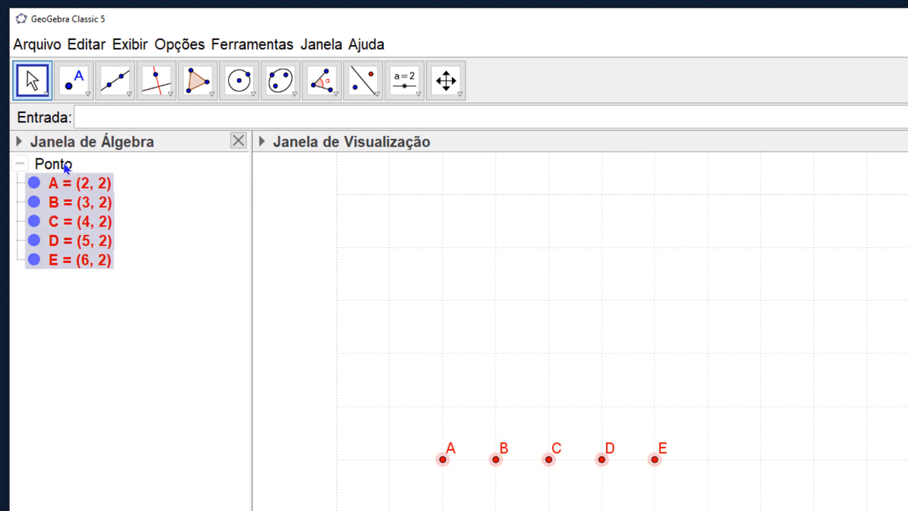
pyautogui.click(166, 120)
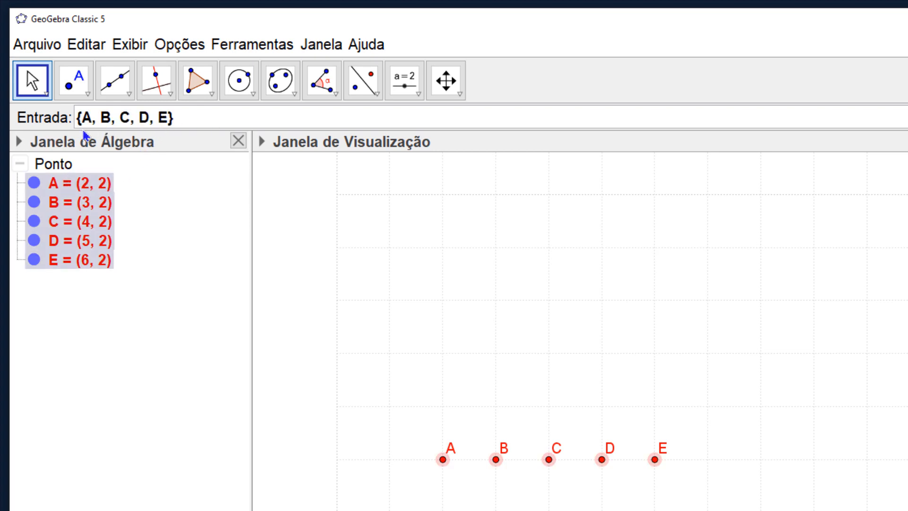
pyautogui.click(79, 117)
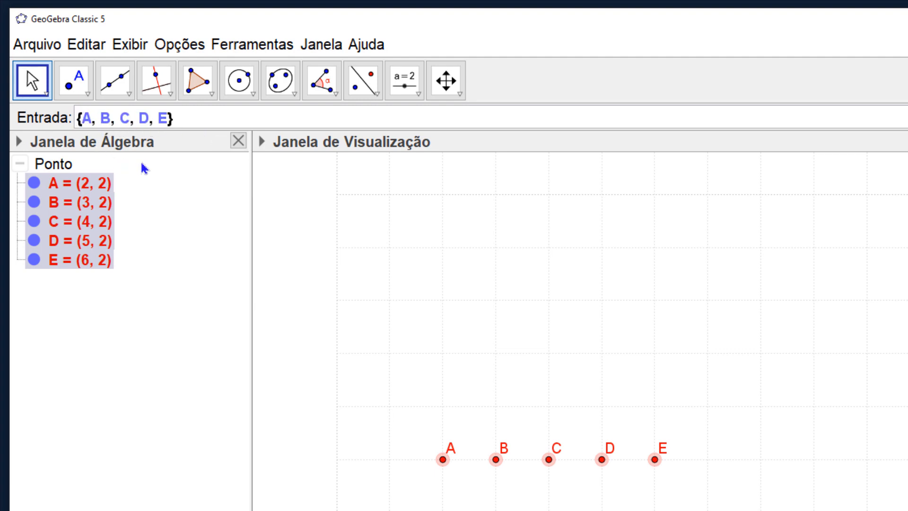
pyautogui.write('L=')
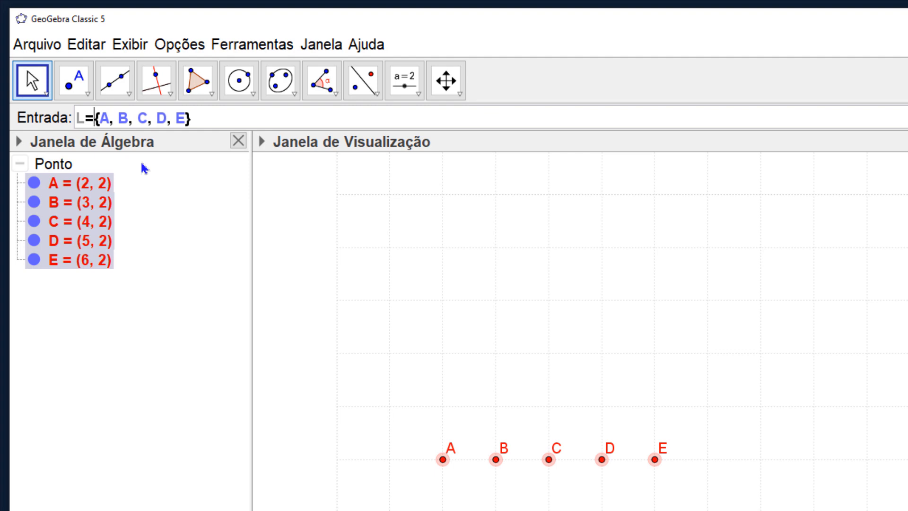
pyautogui.press('Return')
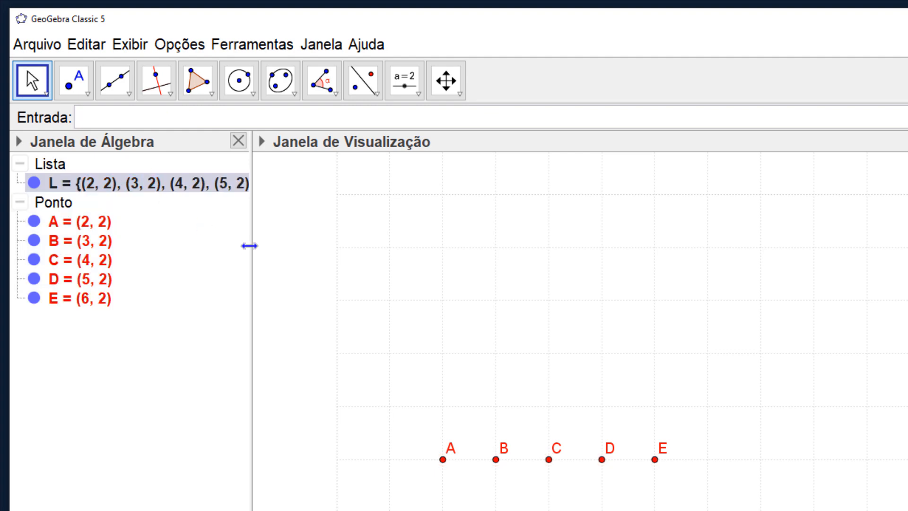
pyautogui.moveTo(249, 245); pyautogui.dragTo(334, 245)
pyautogui.scroll(-2, 580, 355)
pyautogui.scroll(1, 594, 352)
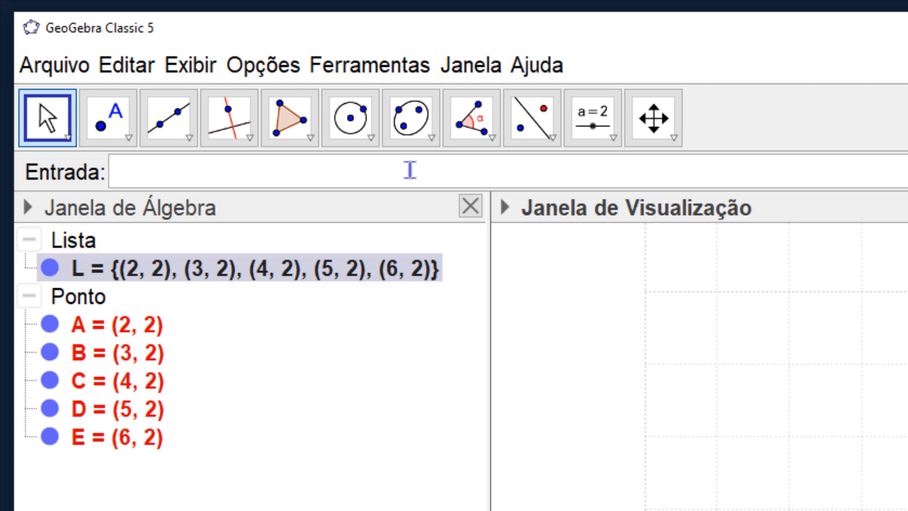
# Step: Define the list of distances from the first point as M=Sequência(Distância(L(1), L(i)),i,1,5)
pyautogui.write('M=Sequ')
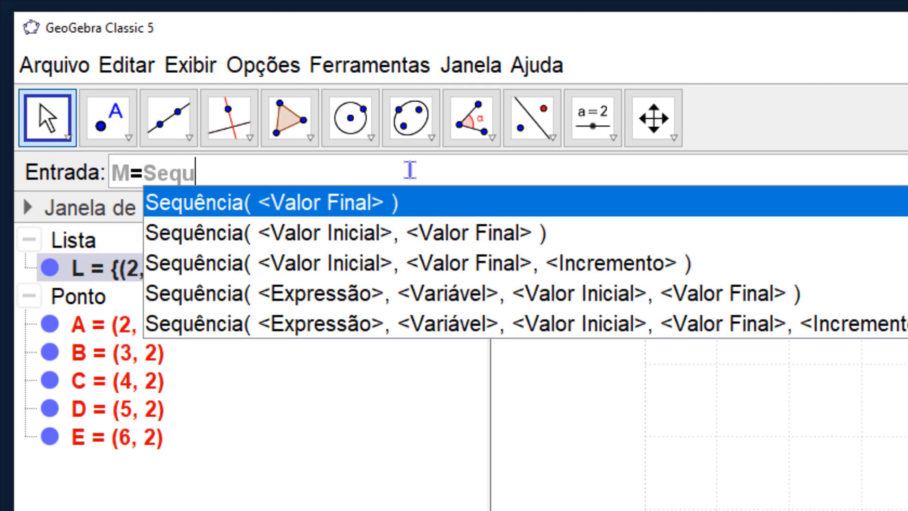
pyautogui.write('ência(')
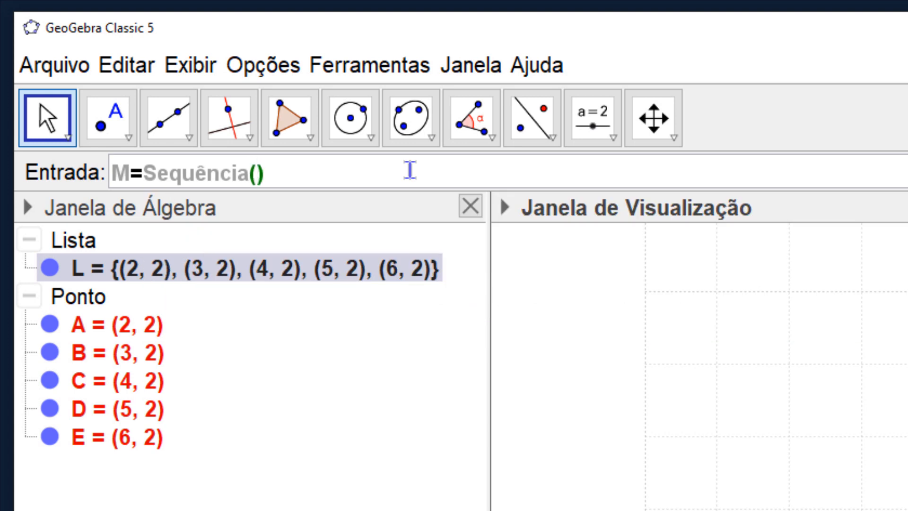
pyautogui.write('Dist')
pyautogui.press('Return')
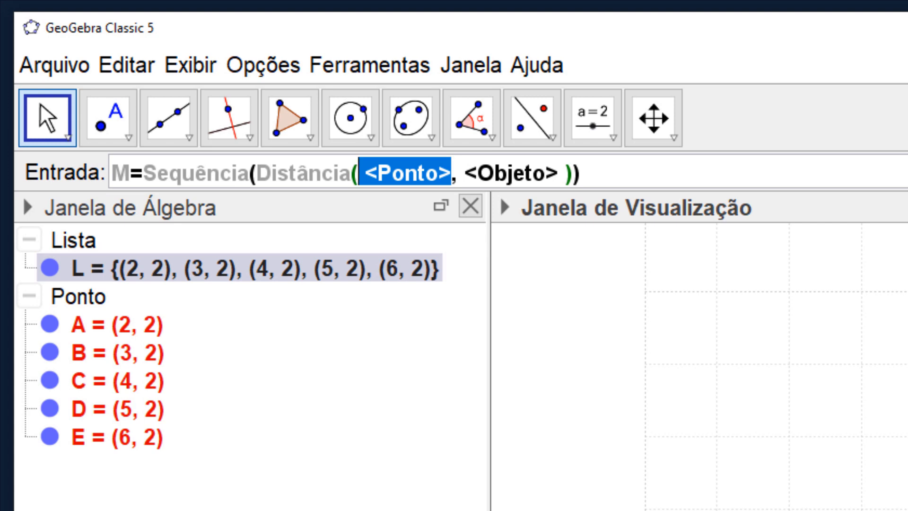
pyautogui.write('L(')
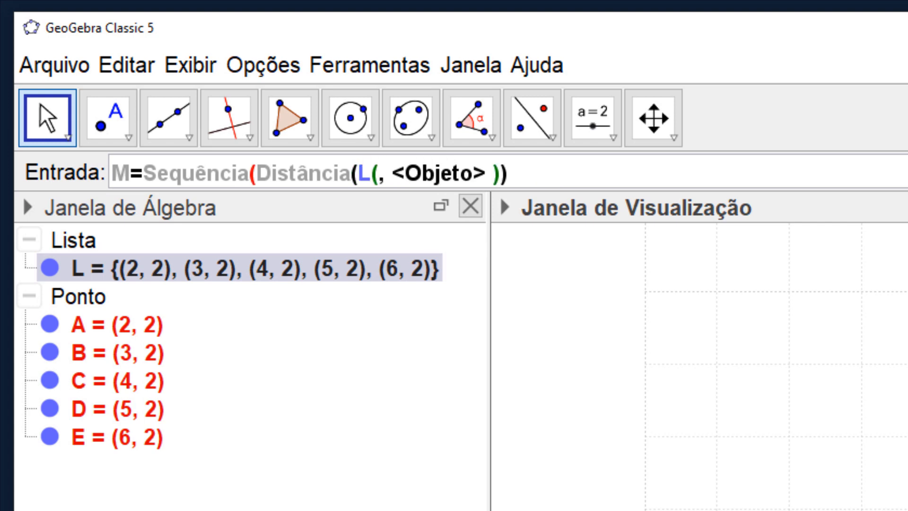
pyautogui.write('1)')
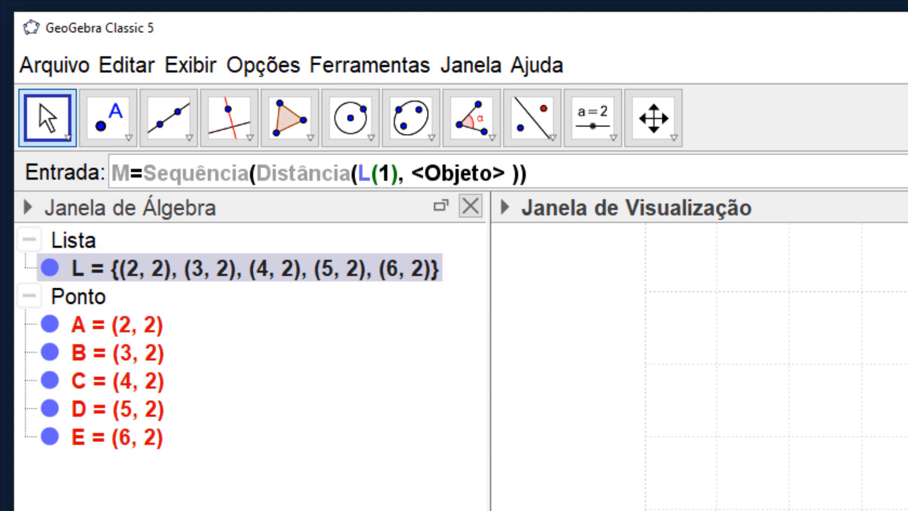
pyautogui.press('Tab')
pyautogui.write('L(i')
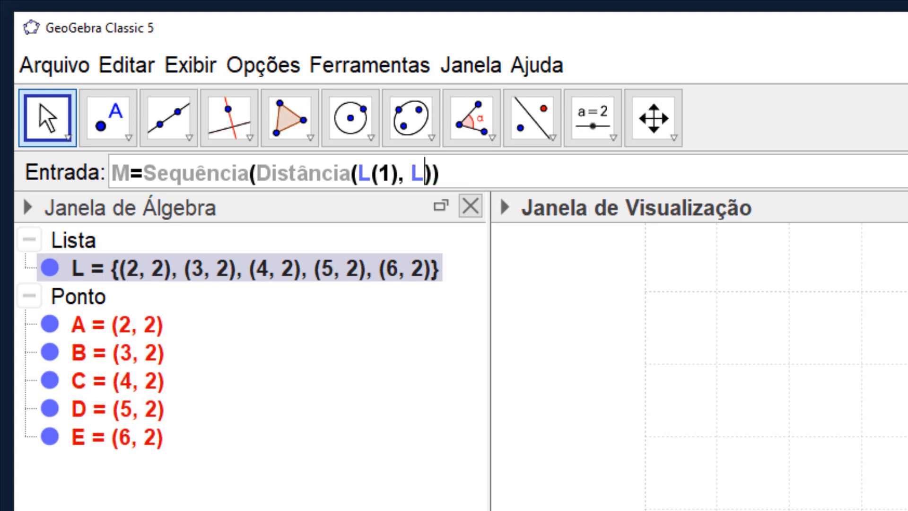
pyautogui.write('))')
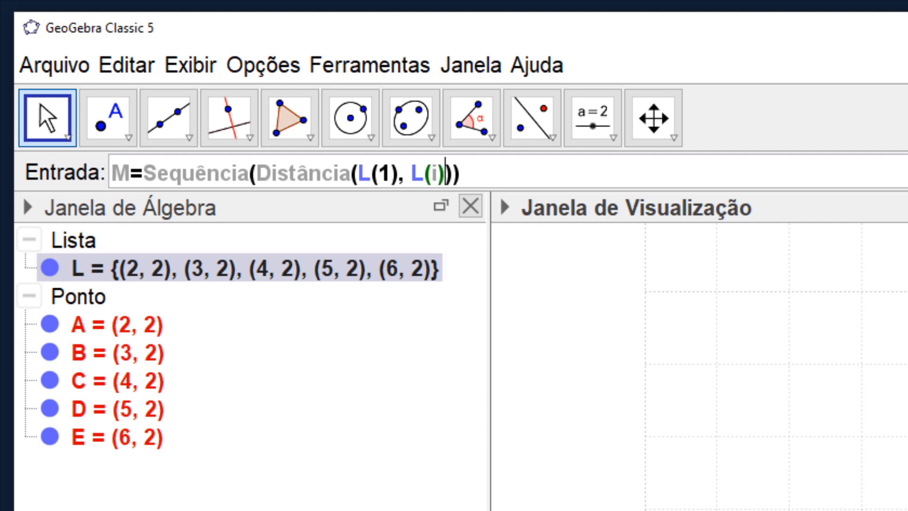
pyautogui.write(',i,')
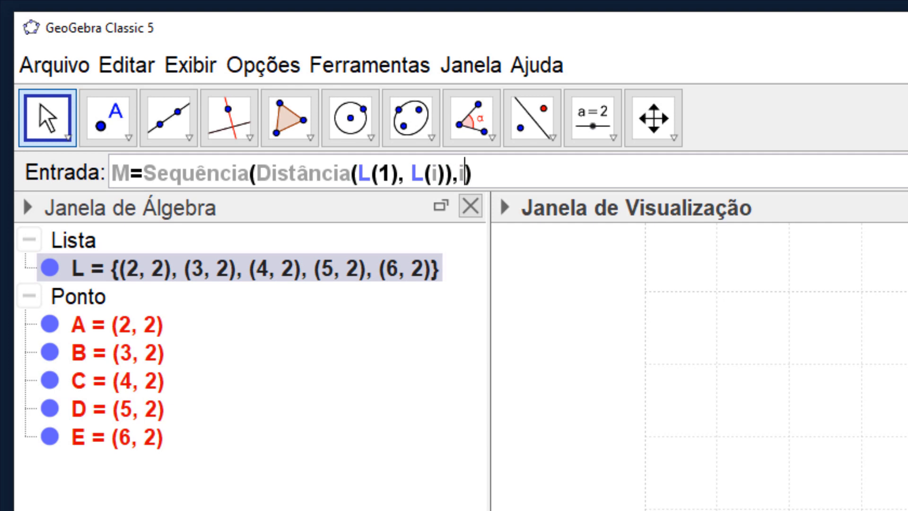
pyautogui.write('1,')
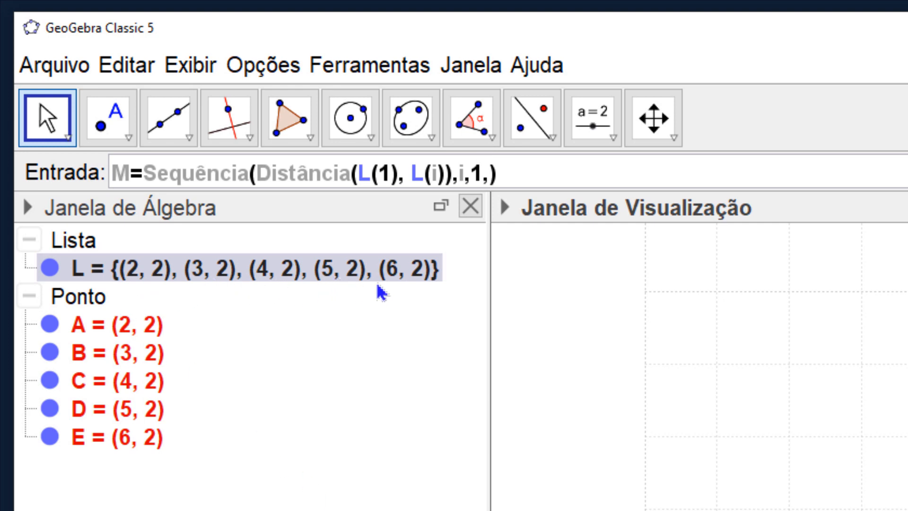
pyautogui.write('5')
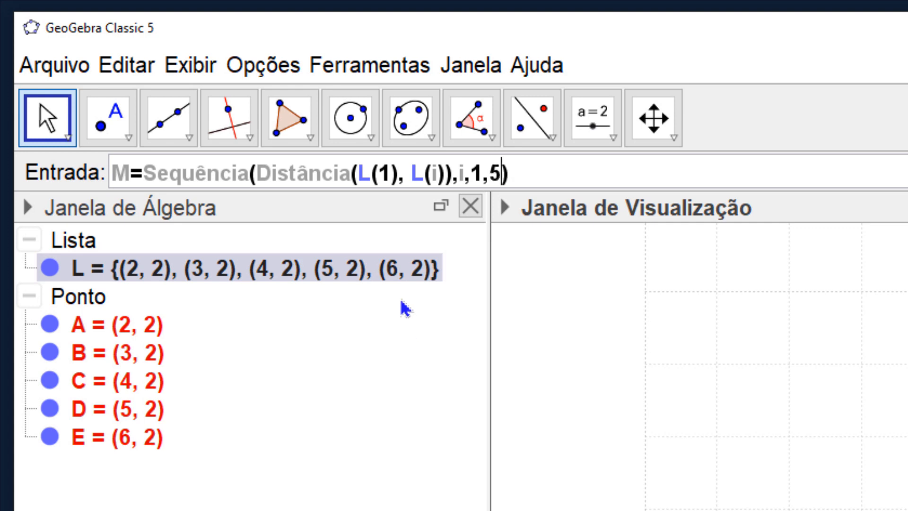
pyautogui.click(547, 176)
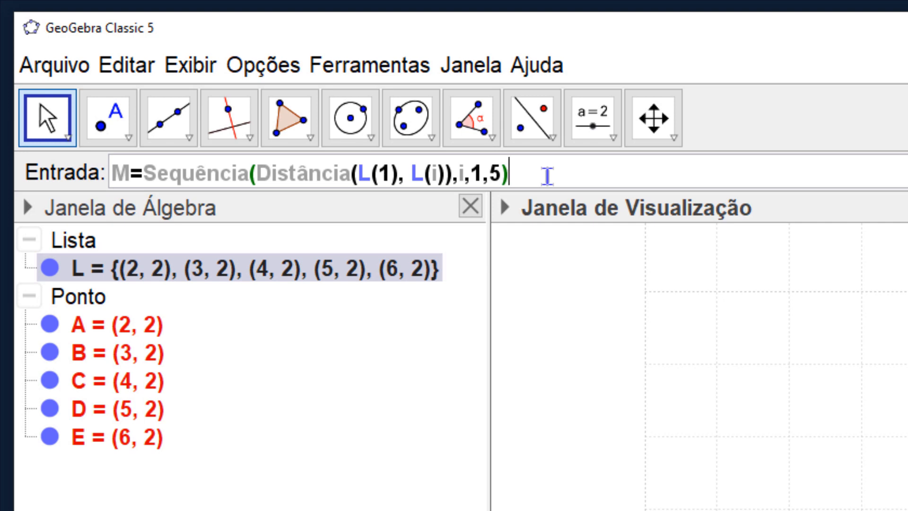
pyautogui.press('Return')
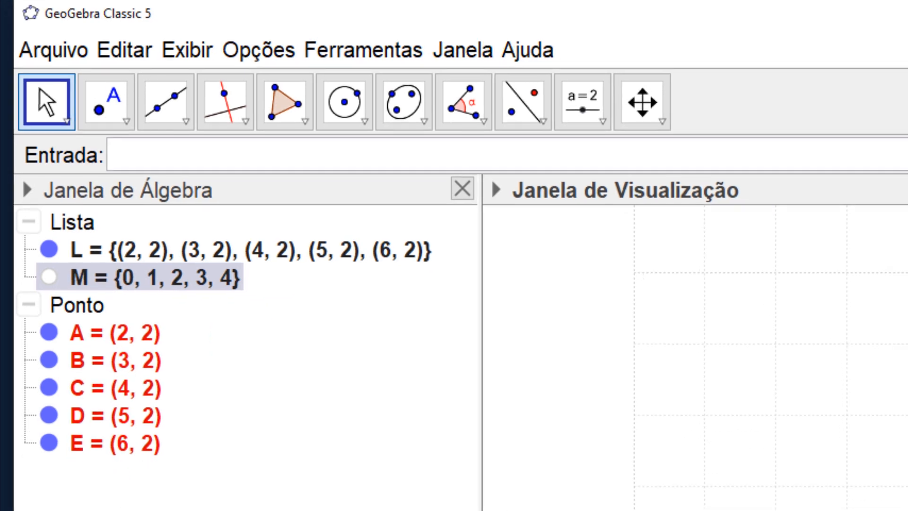
pyautogui.moveTo(621, 339)
pyautogui.mouseDown()
pyautogui.moveTo(563, 340)
pyautogui.moveTo(620, 338)
pyautogui.mouseUp()
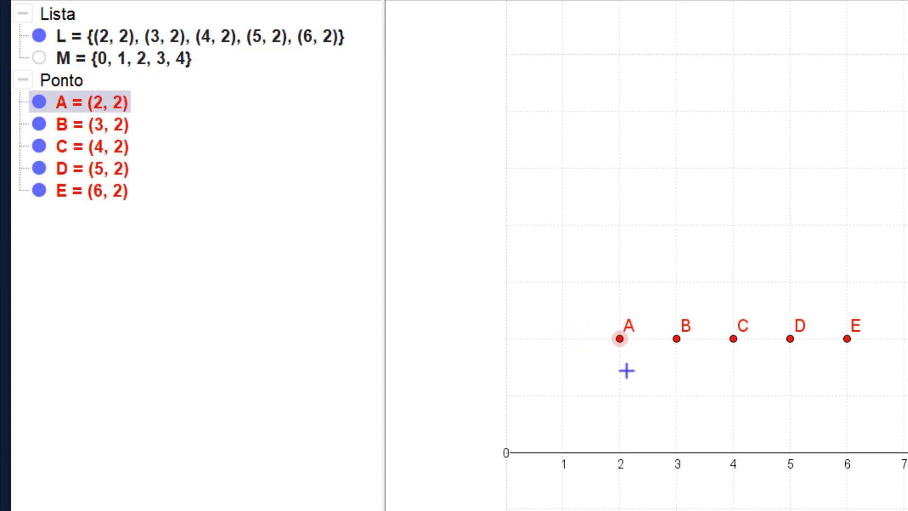
# Step: Open list M for redefinition and insert a second Sequência( in front of its existing definition
pyautogui.doubleClick(149, 58)
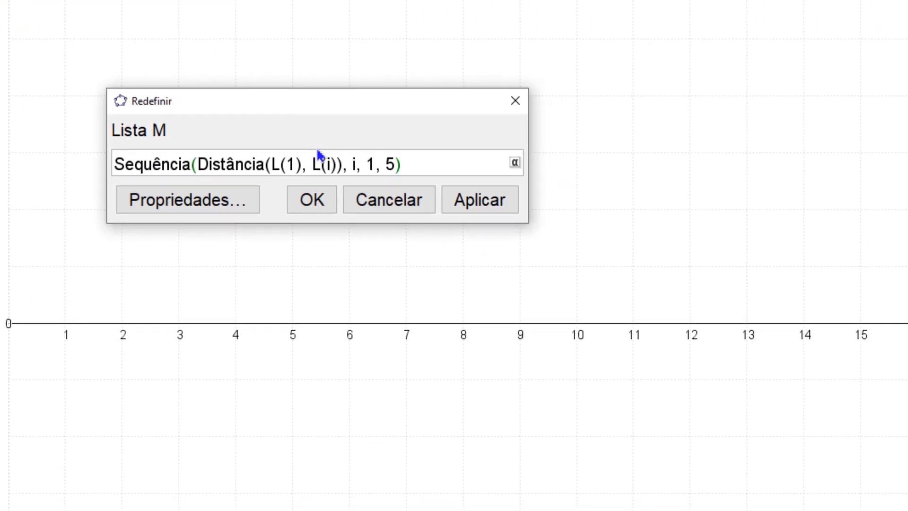
pyautogui.moveTo(369, 93); pyautogui.dragTo(400, 23)
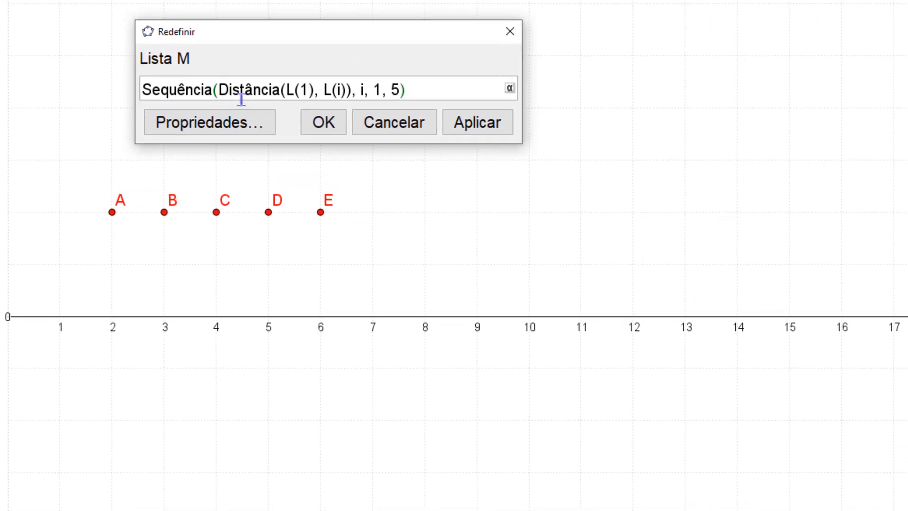
pyautogui.moveTo(135, 116); pyautogui.dragTo(18, 121)
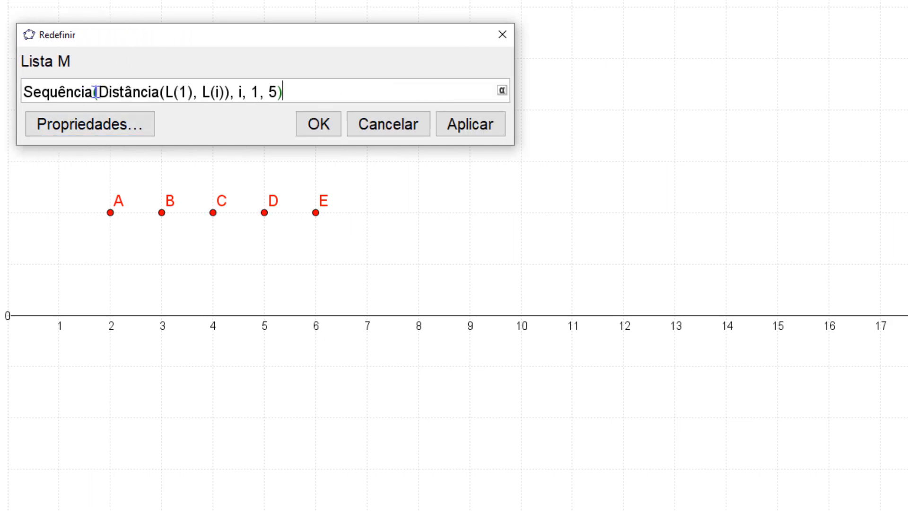
pyautogui.moveTo(97, 91); pyautogui.dragTo(26, 93)
pyautogui.hotkey('ctrl', 'c')
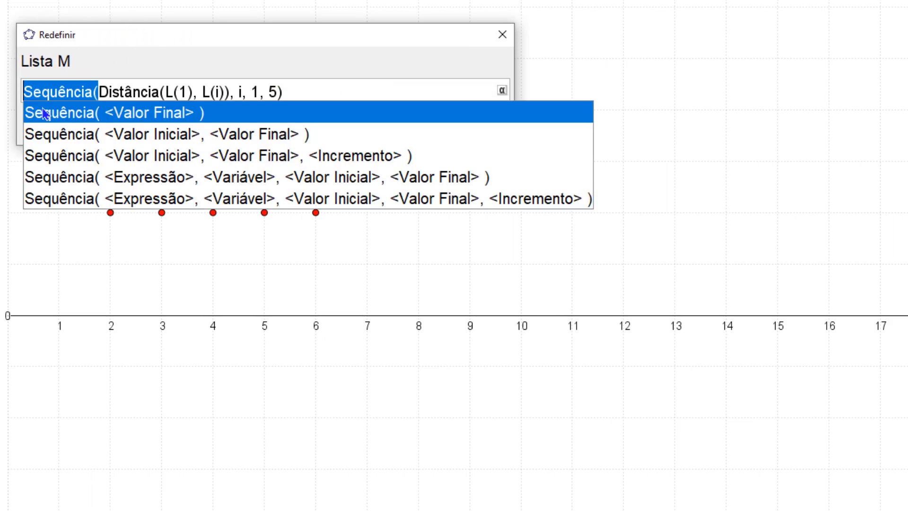
pyautogui.press('Home')
pyautogui.hotkey('ctrl', 'v')
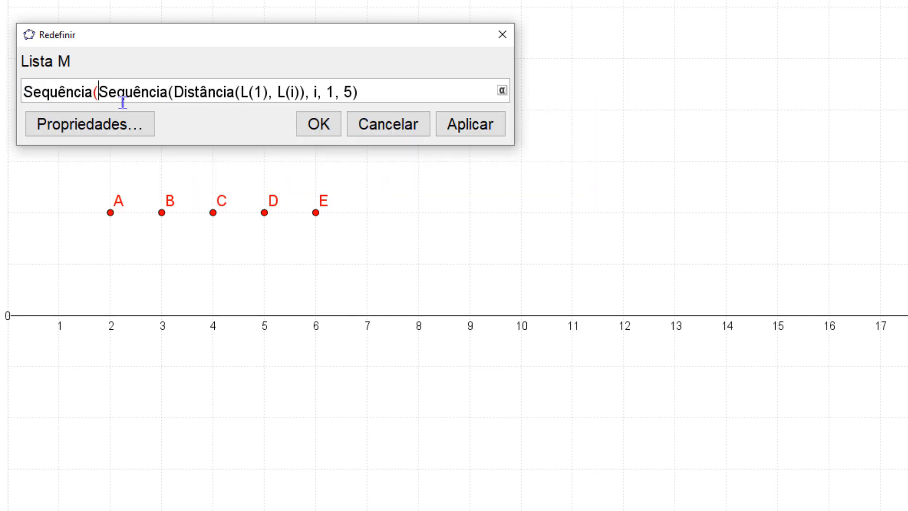
# Step: Complete list M's redefinition as Sequência(Sequência(Distância(L(j), L(i)), i, 1, 5), j, 1, 5) and apply it
pyautogui.click(397, 95)
pyautogui.doubleClick(258, 93)
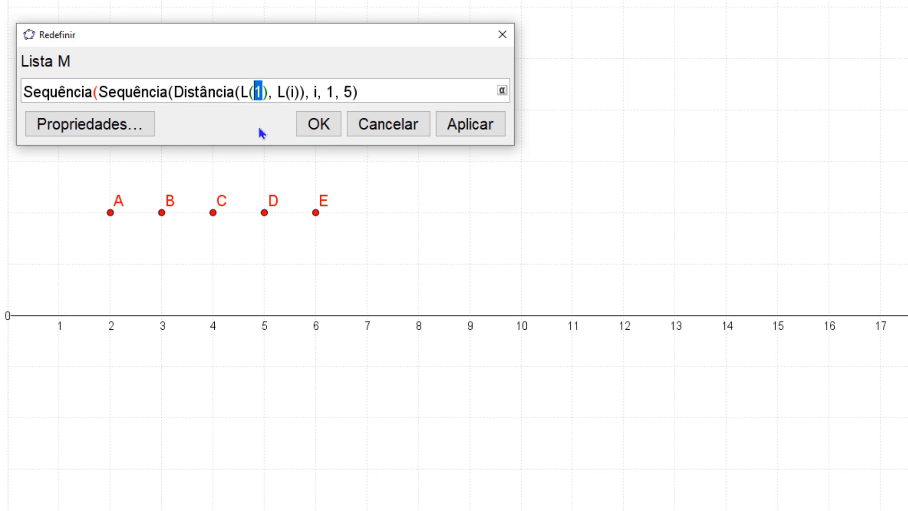
pyautogui.write('j')
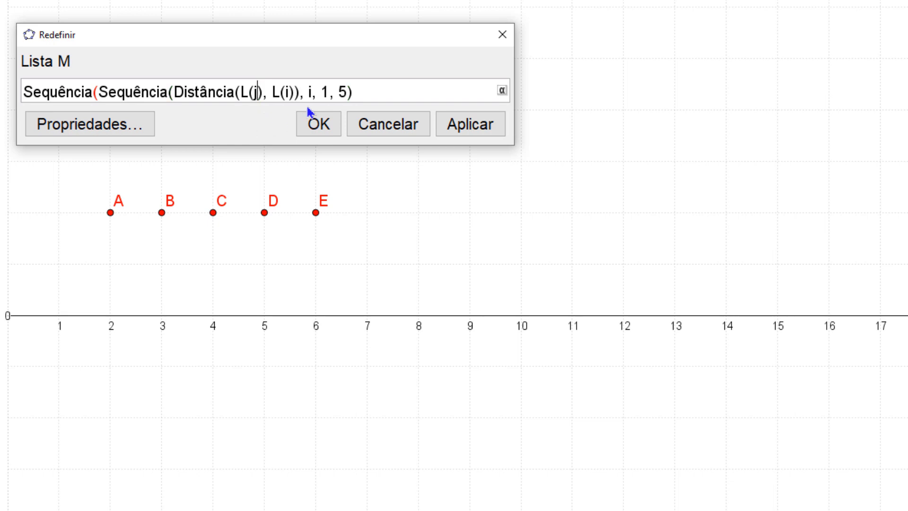
pyautogui.moveTo(354, 91); pyautogui.dragTo(302, 92)
pyautogui.hotkey('ctrl', 'c')
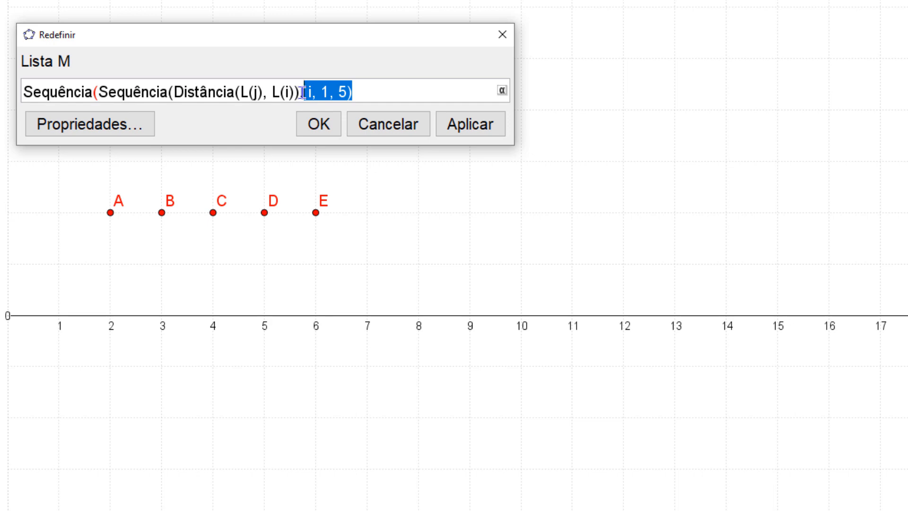
pyautogui.click(406, 85)
pyautogui.write(',')
pyautogui.hotkey('ctrl', 'v')
pyautogui.doubleClick(364, 93)
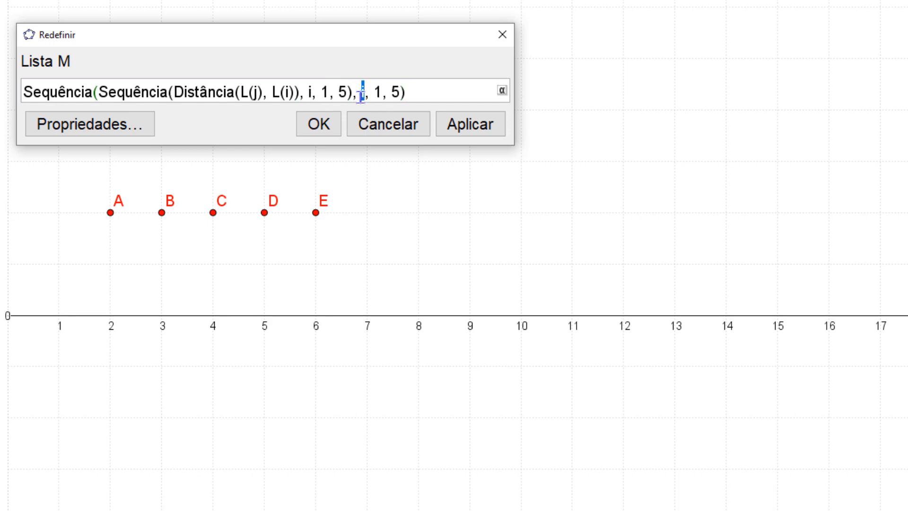
pyautogui.write('j')
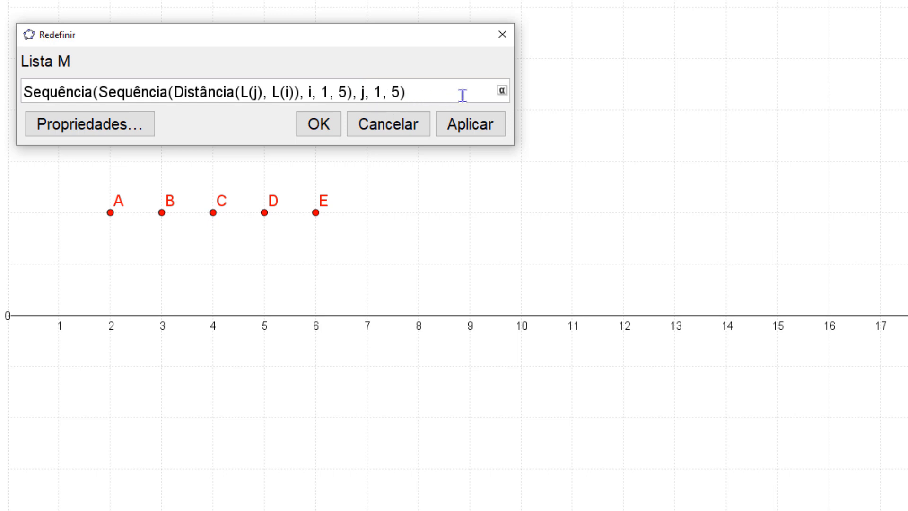
pyautogui.click(470, 124)
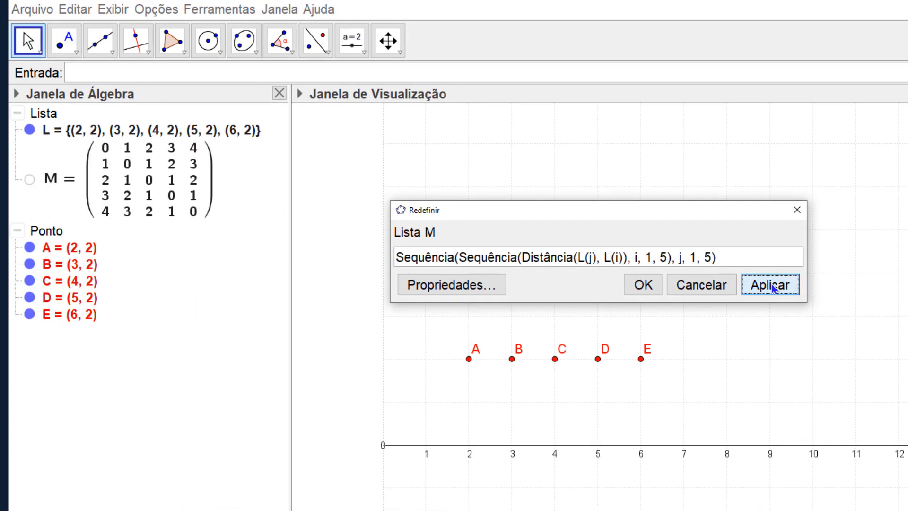
pyautogui.click(658, 290)
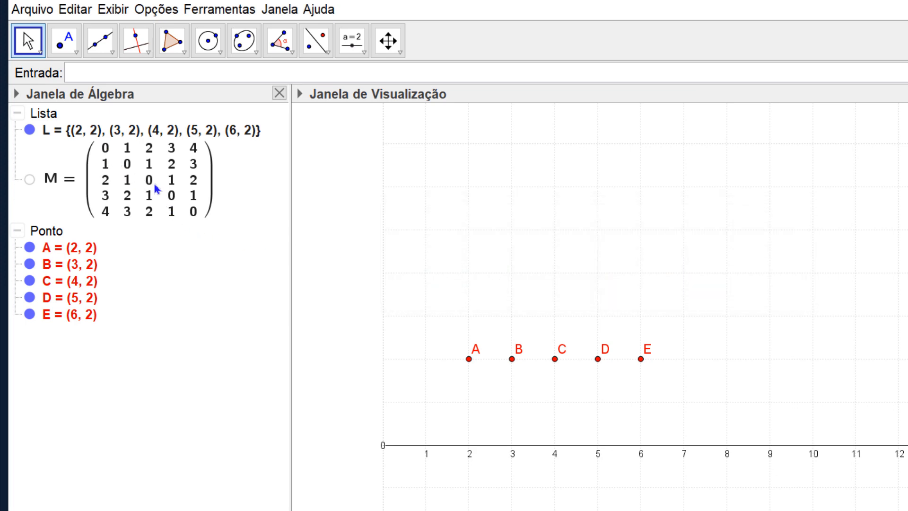
# Step: Place matrix M from the algebra view as text in the graphics view, just below the problem statement and above the points
pyautogui.moveTo(172, 203); pyautogui.dragTo(658, 227)
pyautogui.moveTo(745, 257); pyautogui.dragTo(746, 290)
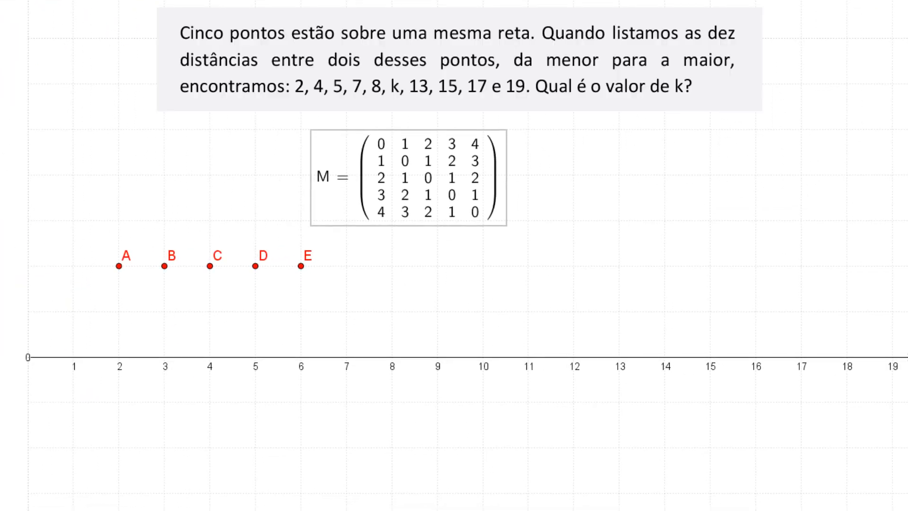
pyautogui.press('Escape')
# Step: Hide the grid in the graphics view
pyautogui.rightClick(166, 156)
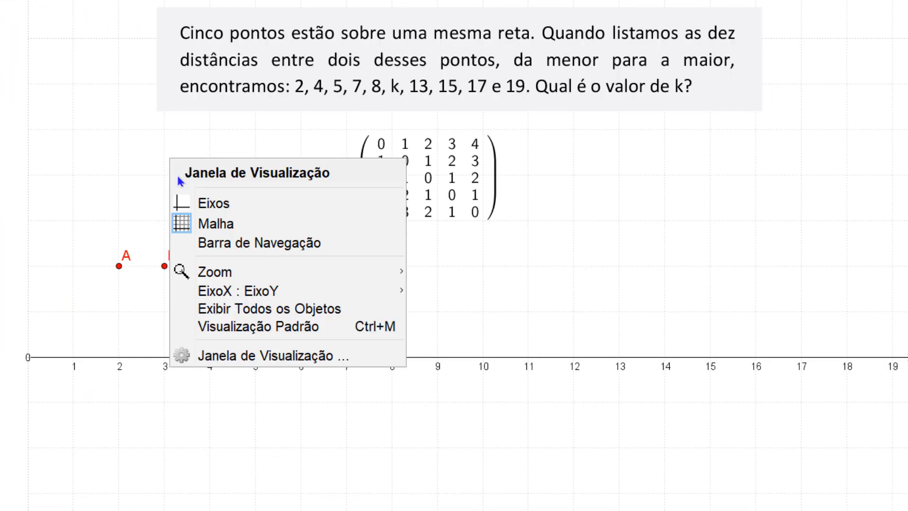
pyautogui.click(223, 223)
pyautogui.scroll(1, 456, 320)
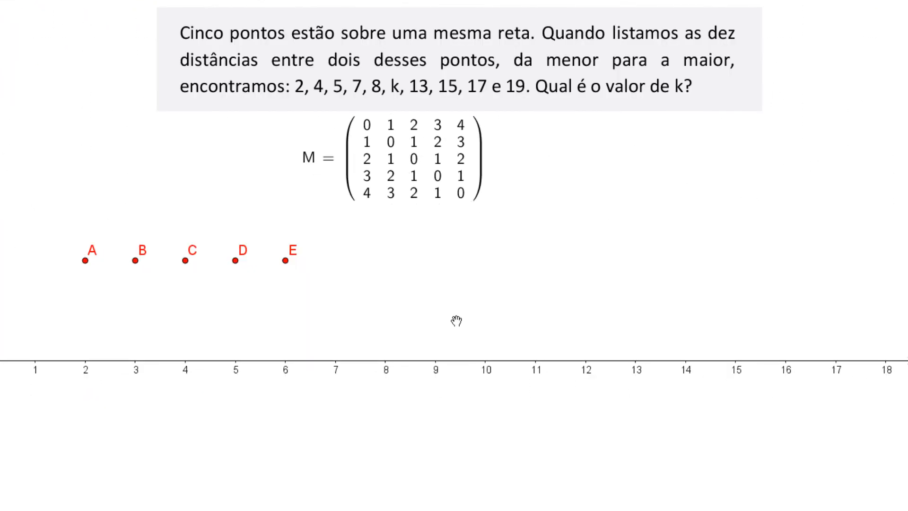
pyautogui.scroll(-1, 456, 320)
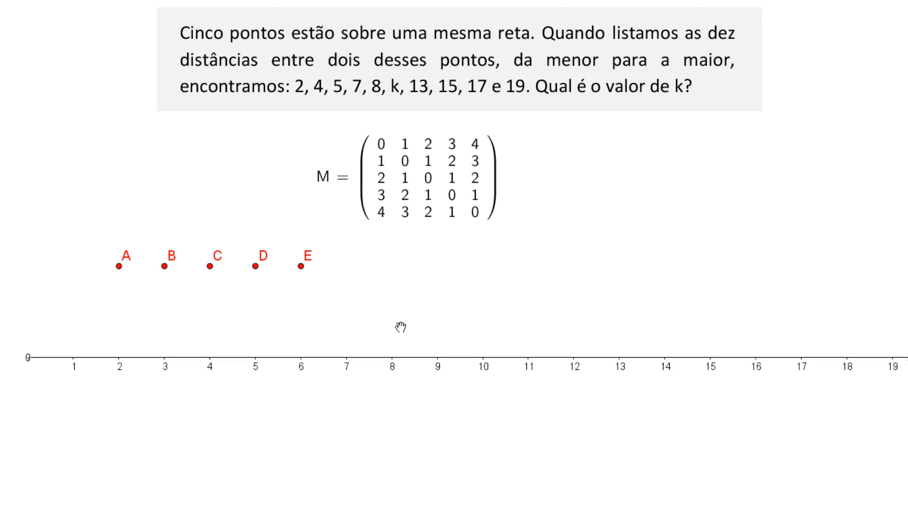